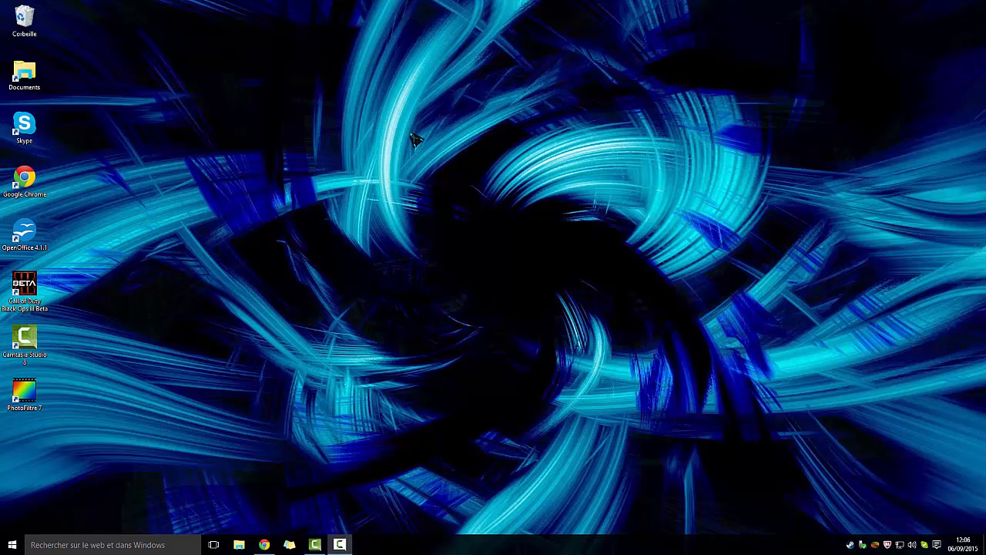
{"action": "left_click", "coordinate": [12, 545]}
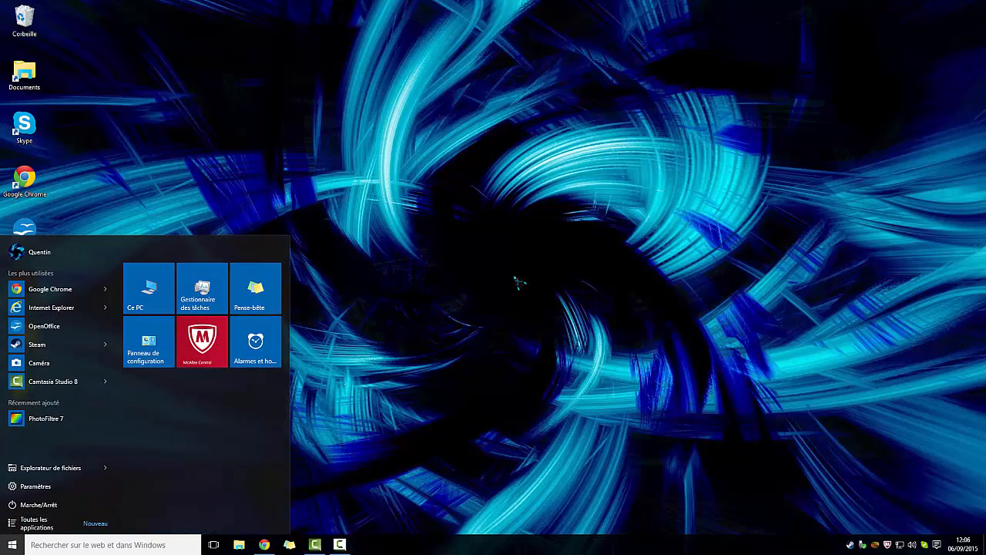
{"action": "left_click", "coordinate": [578, 262]}
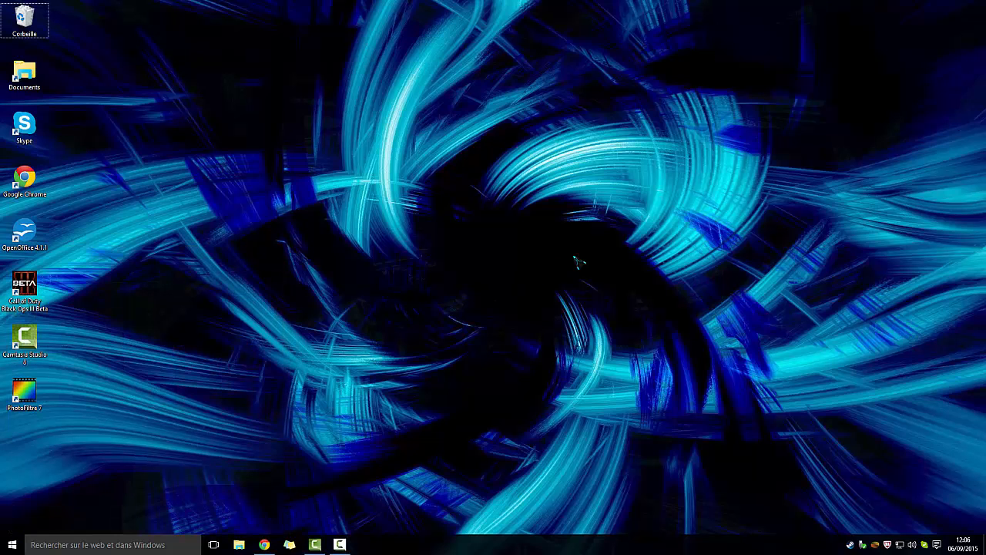
{"action": "left_click_drag", "start_coordinate": [320, 181], "coordinate": [759, 416]}
{"action": "left_click_drag", "start_coordinate": [801, 455], "coordinate": [207, 99]}
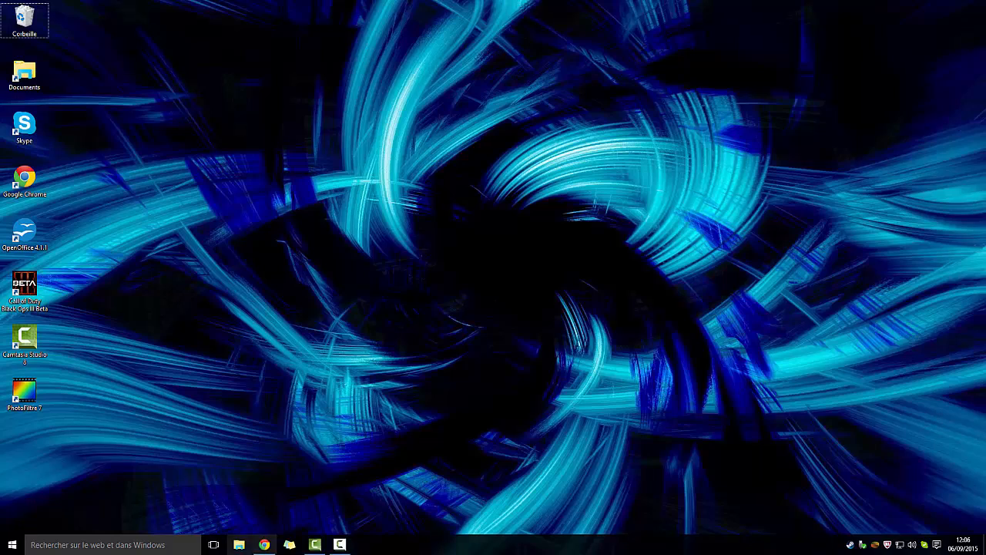
Switch to Chrome and look through the free mouse cursor packs offered on the favorisxp.com page.
{"action": "left_click", "coordinate": [264, 501]}
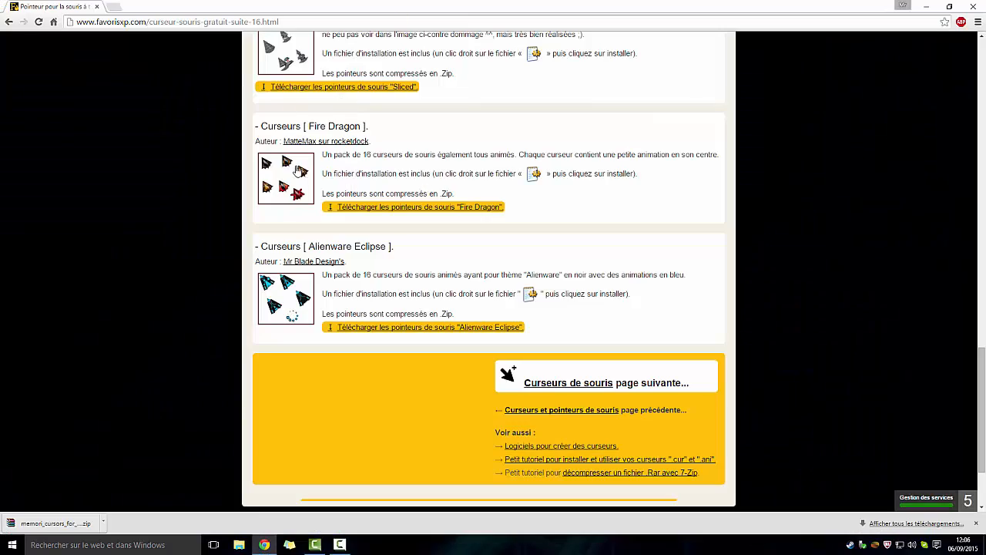
{"action": "scroll", "coordinate": [43, 123], "scroll_direction": "up", "scroll_amount": 20}
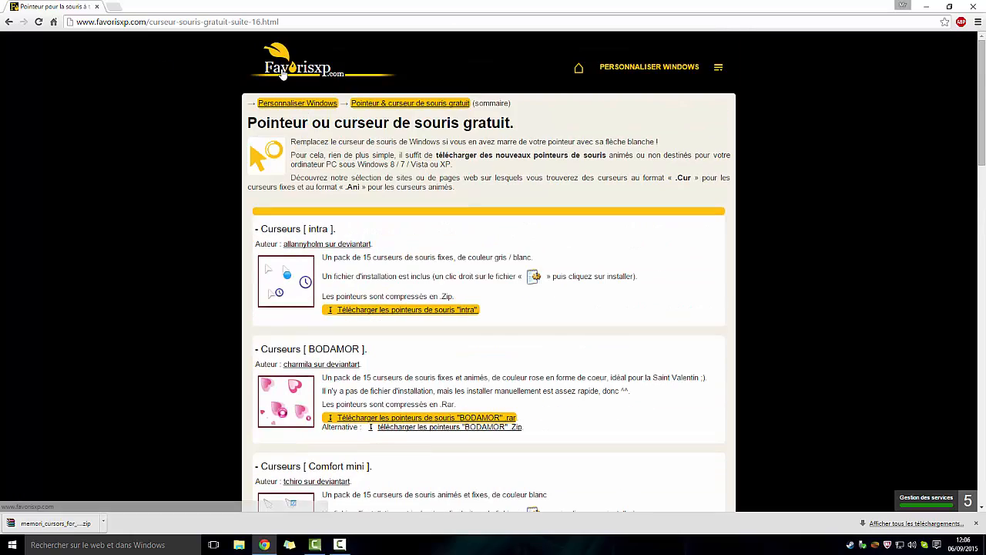
{"action": "scroll", "coordinate": [509, 157], "scroll_direction": "down", "scroll_amount": 6}
{"action": "scroll", "coordinate": [306, 164], "scroll_direction": "down", "scroll_amount": 12}
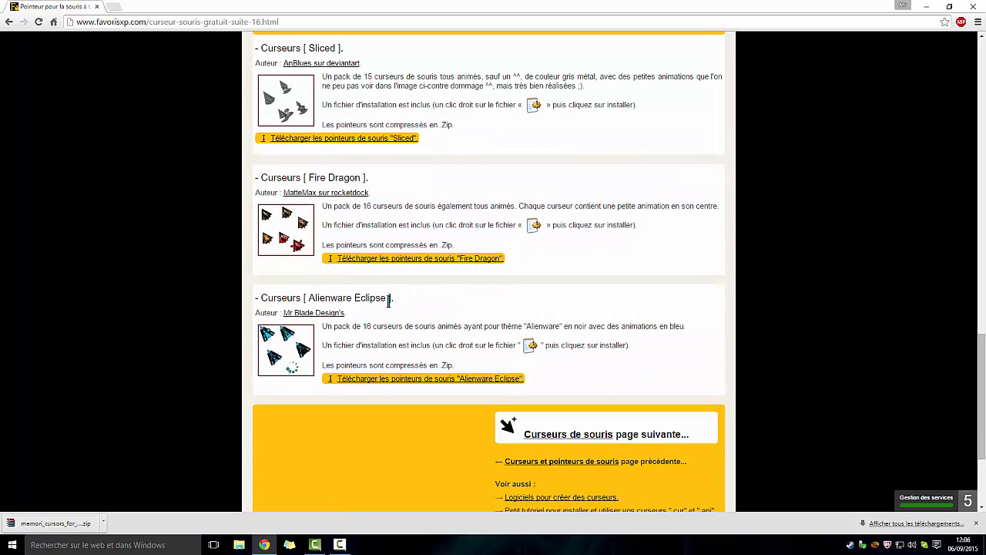
{"action": "scroll", "coordinate": [378, 267], "scroll_direction": "up", "scroll_amount": 5}
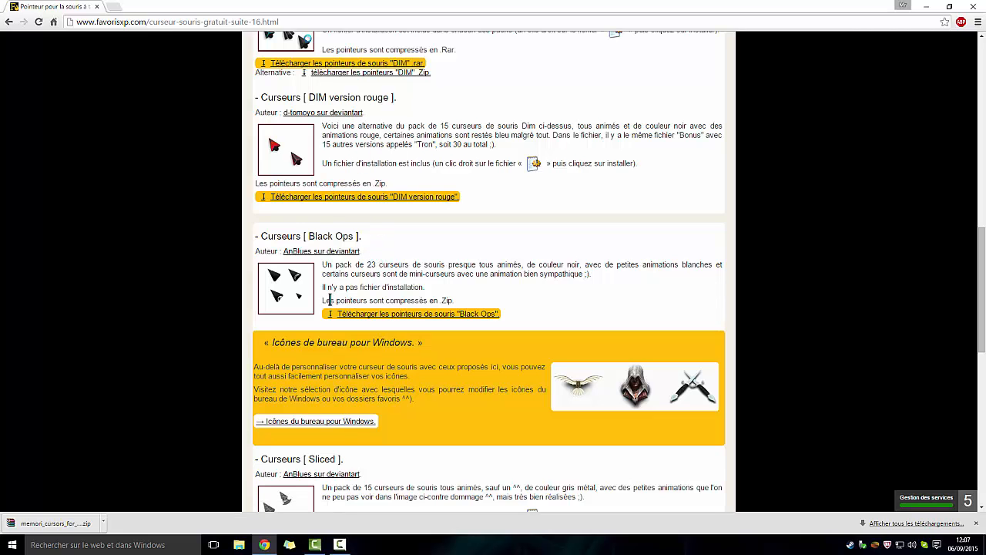
{"action": "scroll", "coordinate": [326, 294], "scroll_direction": "down", "scroll_amount": 5}
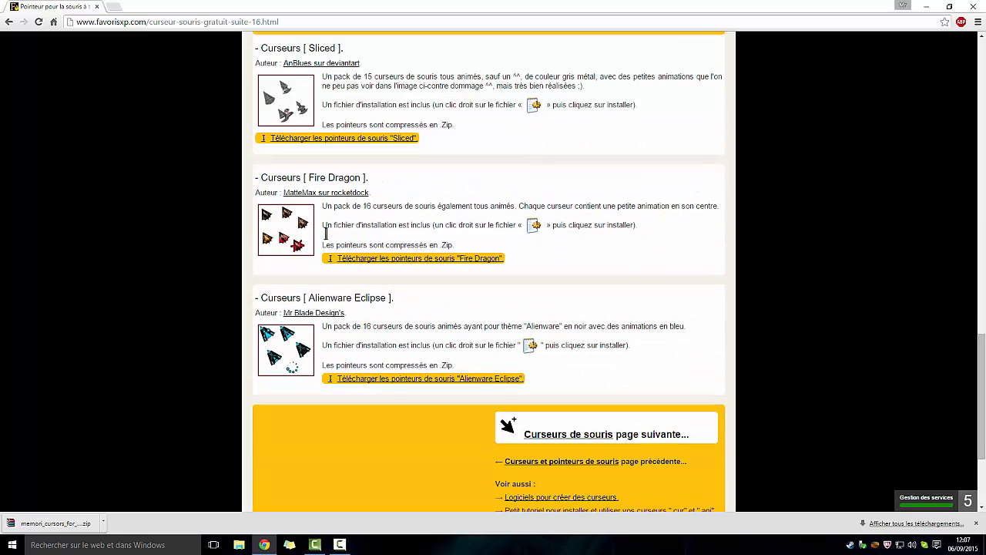
{"action": "scroll", "coordinate": [331, 242], "scroll_direction": "up", "scroll_amount": 1}
{"action": "scroll", "coordinate": [332, 242], "scroll_direction": "up", "scroll_amount": 3}
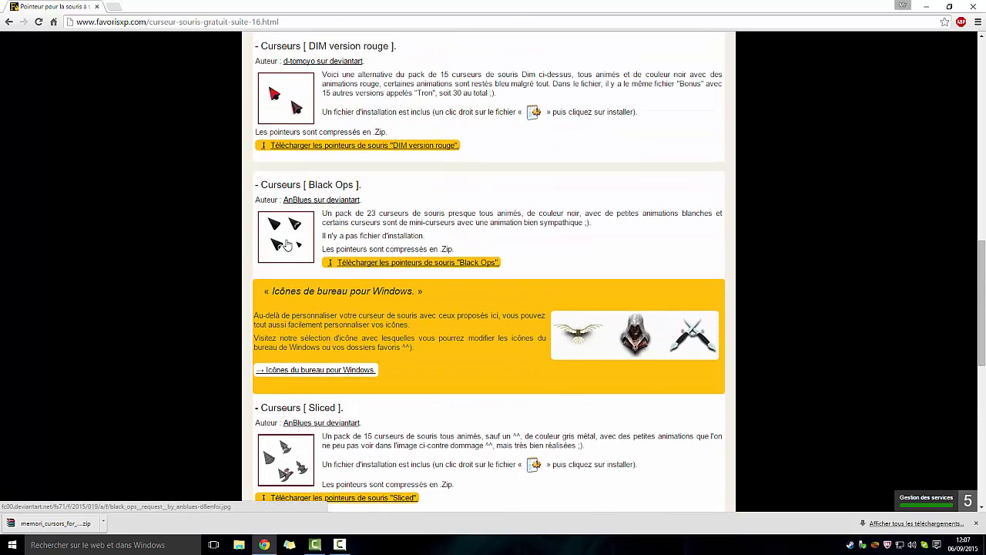
{"action": "scroll", "coordinate": [293, 255], "scroll_direction": "down", "scroll_amount": 3}
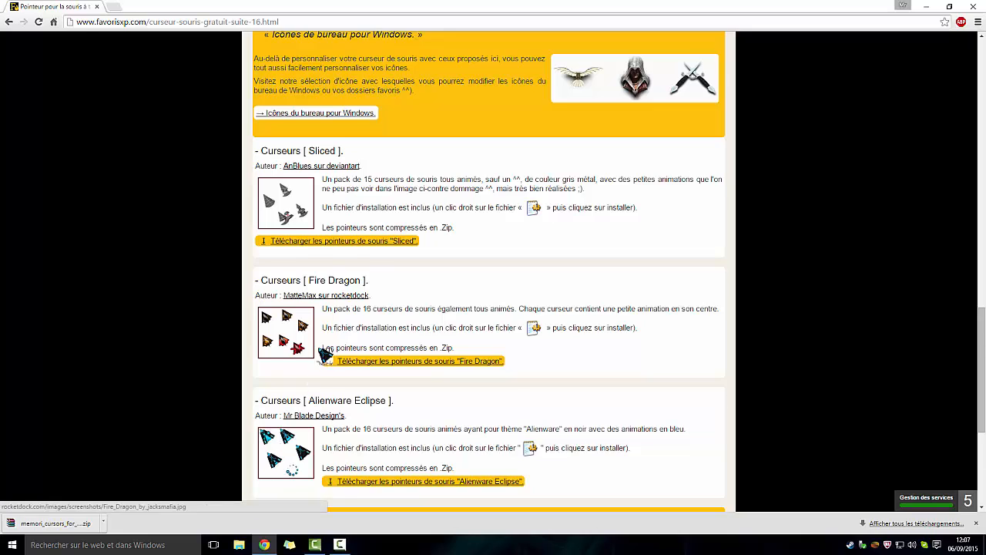
Download the Alienware Eclipse cursor pack, curseur-alienware-eclipse.zip, through its Box download page.
{"action": "scroll", "coordinate": [308, 332], "scroll_direction": "down", "scroll_amount": 2}
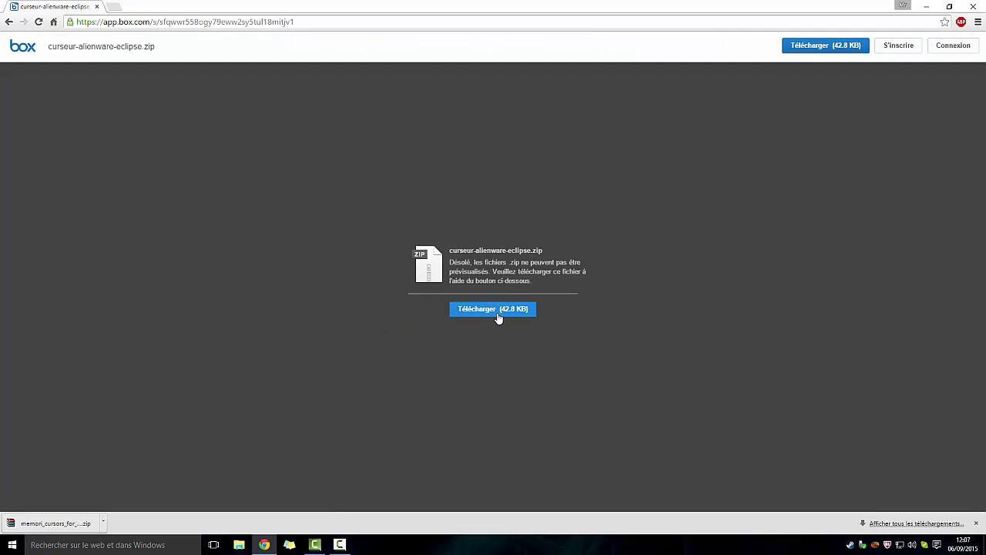
{"action": "left_click", "coordinate": [497, 311]}
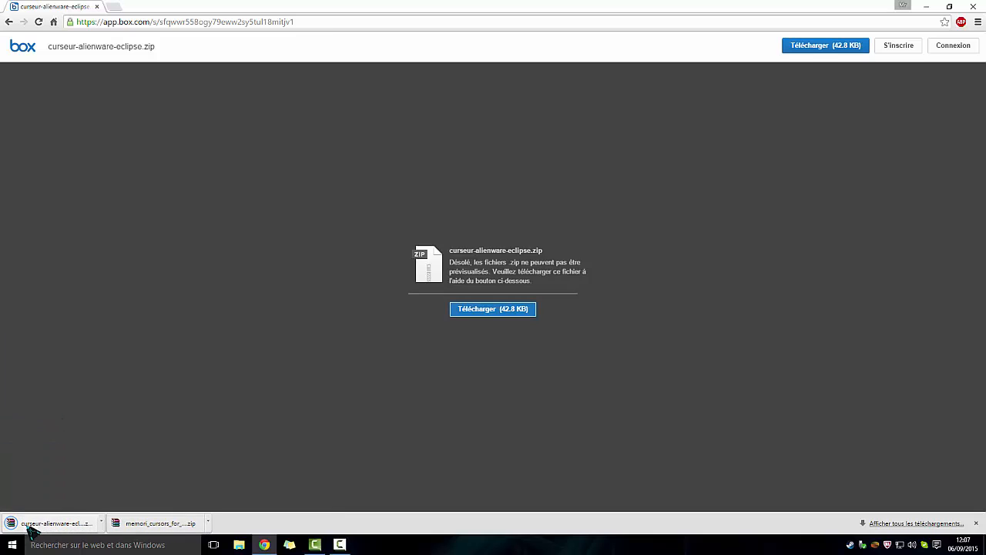
Move curseur-alienware-eclipse.zip from the Downloads folder in File Explorer to the desktop and close the Explorer window.
{"action": "left_click", "coordinate": [928, 6]}
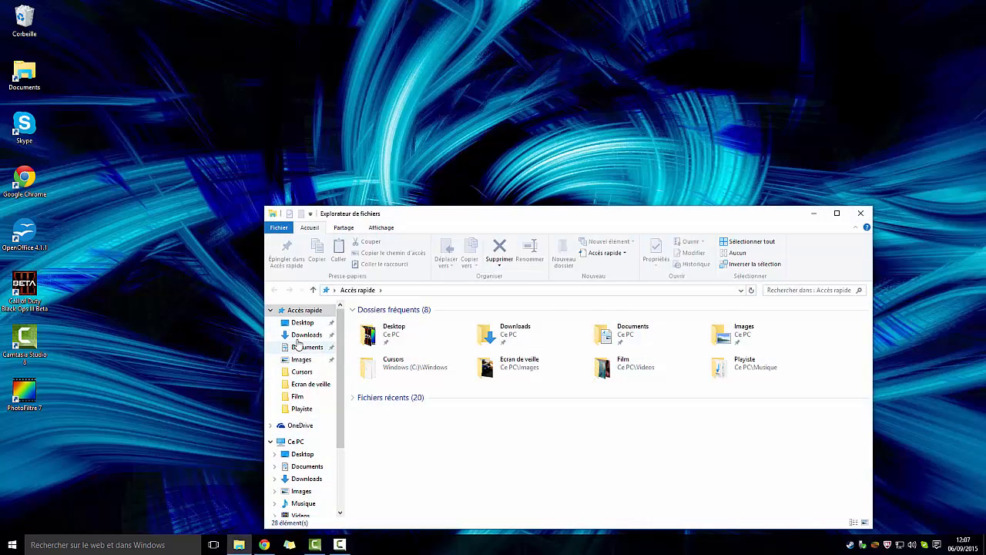
{"action": "left_click", "coordinate": [306, 334]}
{"action": "scroll", "coordinate": [401, 408], "scroll_direction": "down", "scroll_amount": 1}
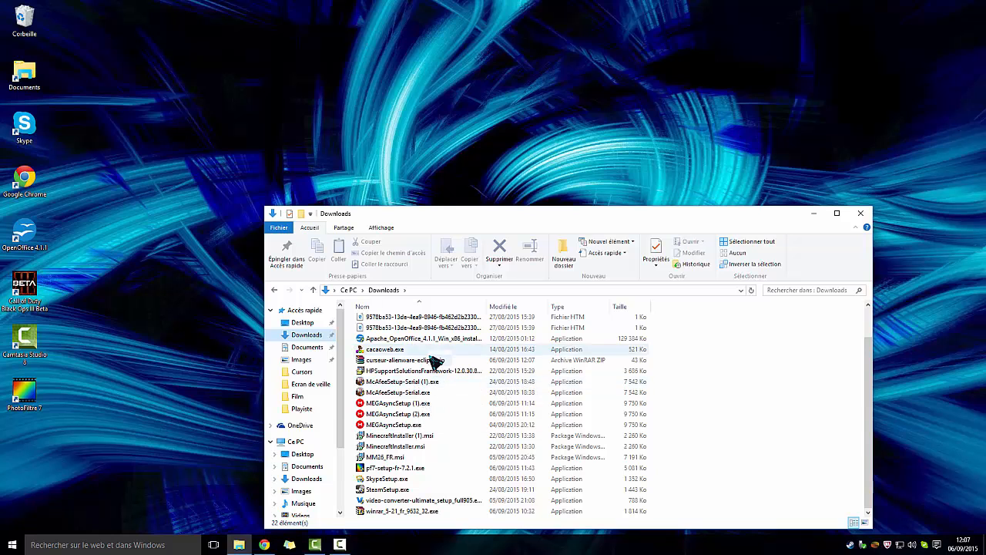
{"action": "left_click_drag", "start_coordinate": [433, 363], "coordinate": [669, 183]}
{"action": "left_click", "coordinate": [871, 216]}
{"action": "right_click", "coordinate": [779, 225]}
{"action": "left_click", "coordinate": [684, 199]}
Extract curseur-alienware-eclipse.zip onto the desktop and place the extracted Alienware Eclipse Cursors folder beside the archive.
{"action": "right_click", "coordinate": [665, 182]}
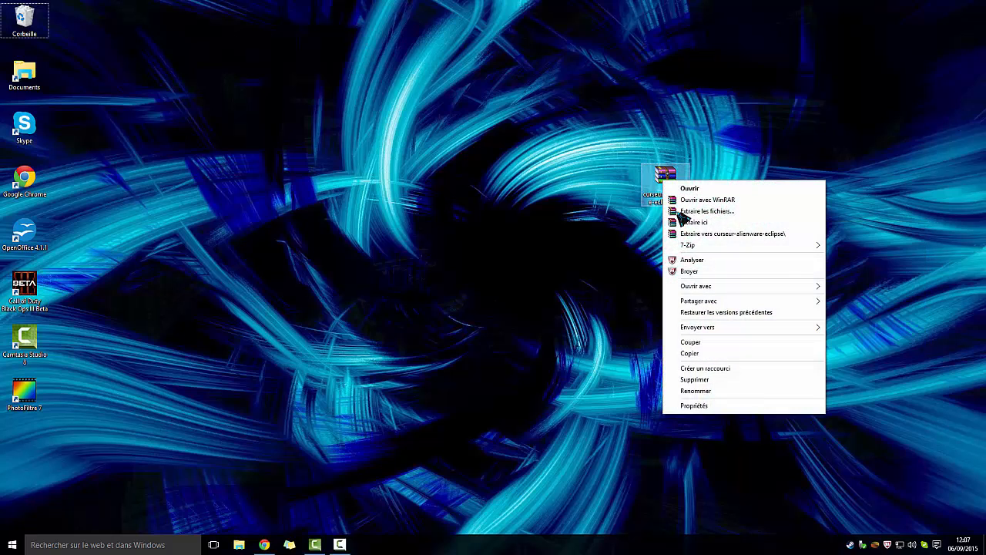
{"action": "mouse_move", "coordinate": [727, 246]}
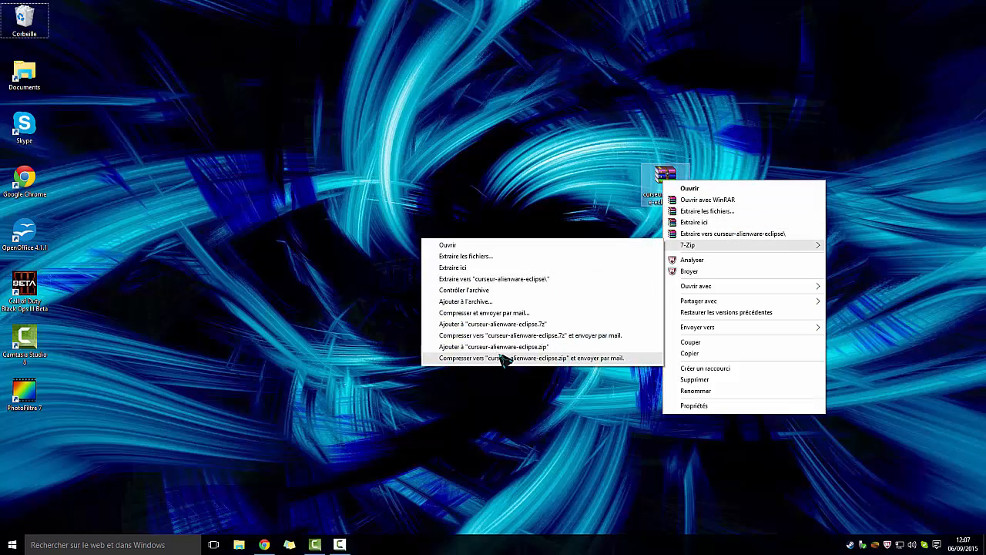
{"action": "left_click", "coordinate": [472, 279]}
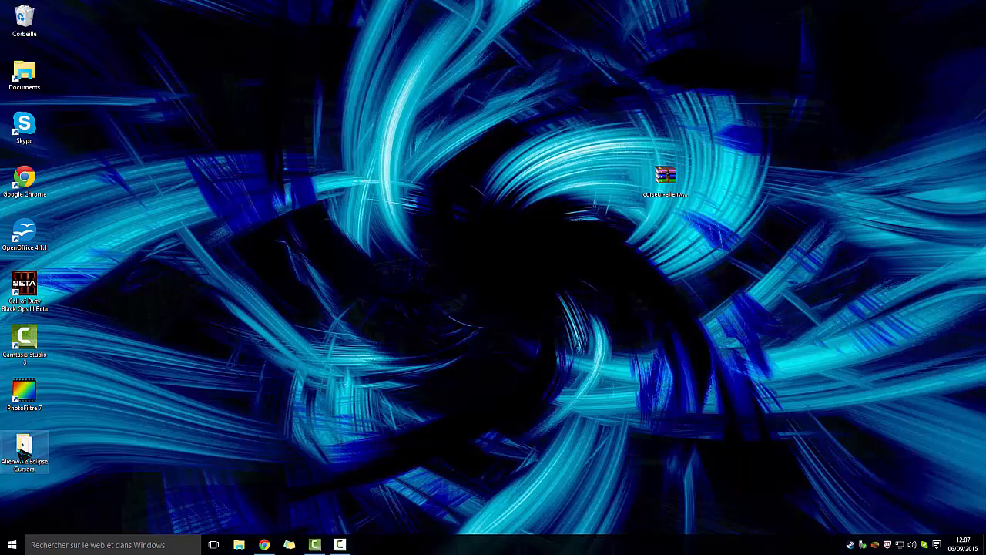
{"action": "left_click_drag", "start_coordinate": [24, 447], "coordinate": [389, 167]}
{"action": "left_click_drag", "start_coordinate": [642, 193], "coordinate": [443, 193]}
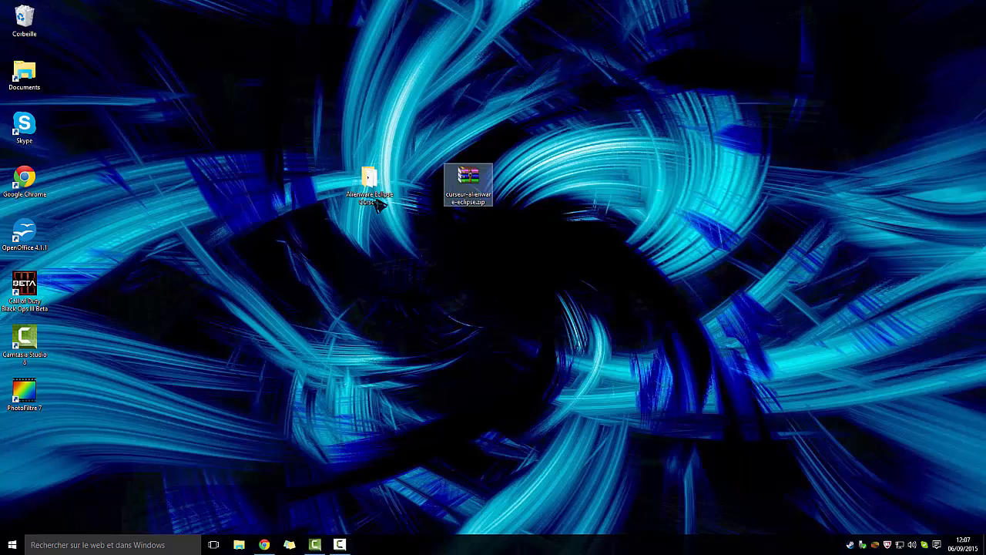
Open the Alienware Eclipse Cursors folder and delete its install.inf file.
{"action": "double_click", "coordinate": [370, 189]}
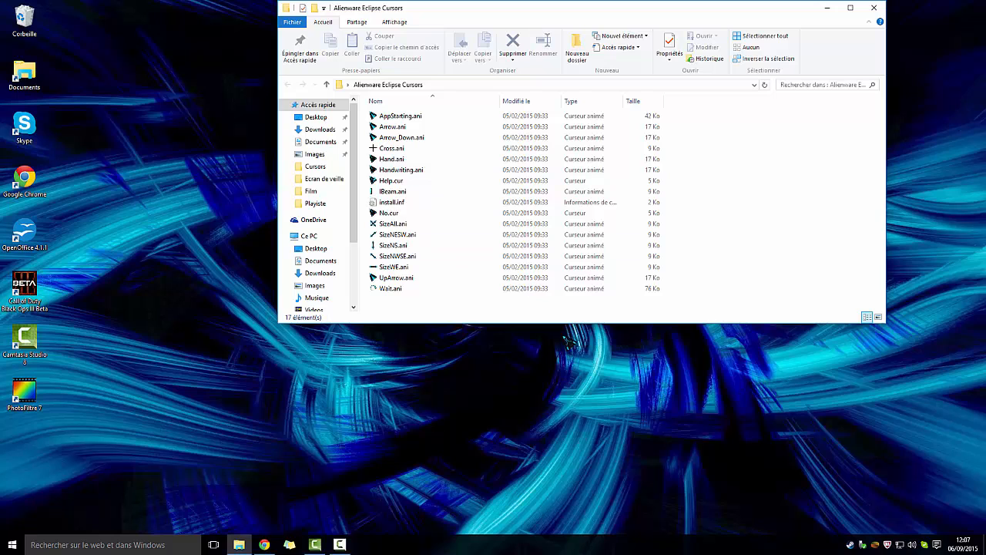
{"action": "left_click", "coordinate": [391, 205]}
{"action": "key", "text": "Delete"}
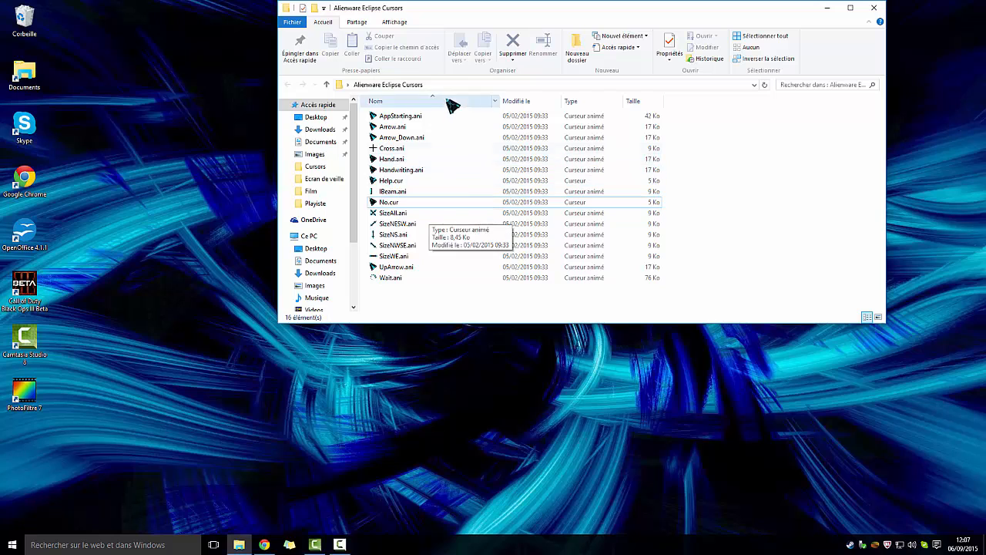
Try to open the Arrow.ani cursor file directly from the Alienware Eclipse Cursors folder.
{"action": "left_click", "coordinate": [403, 127]}
{"action": "key", "text": "Return"}
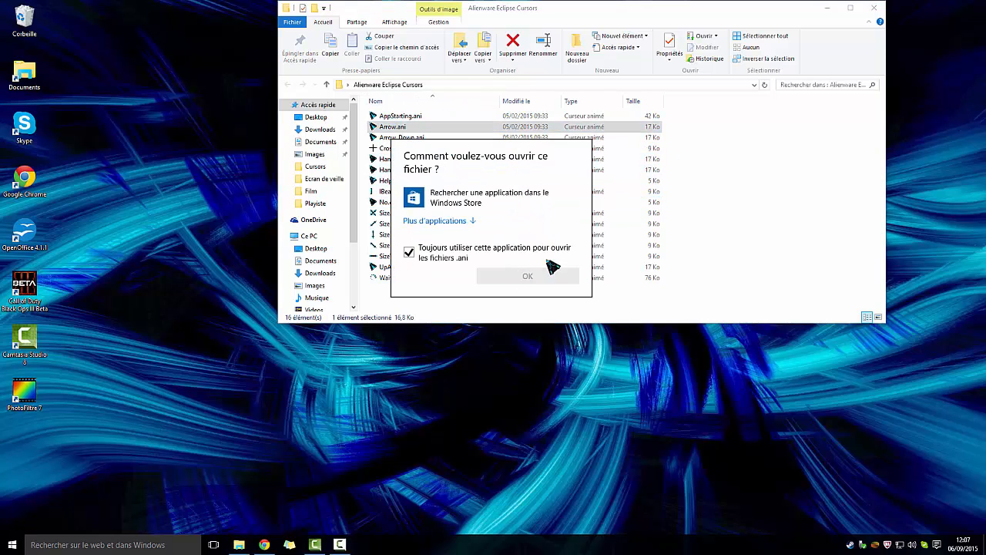
{"action": "key", "text": "Escape"}
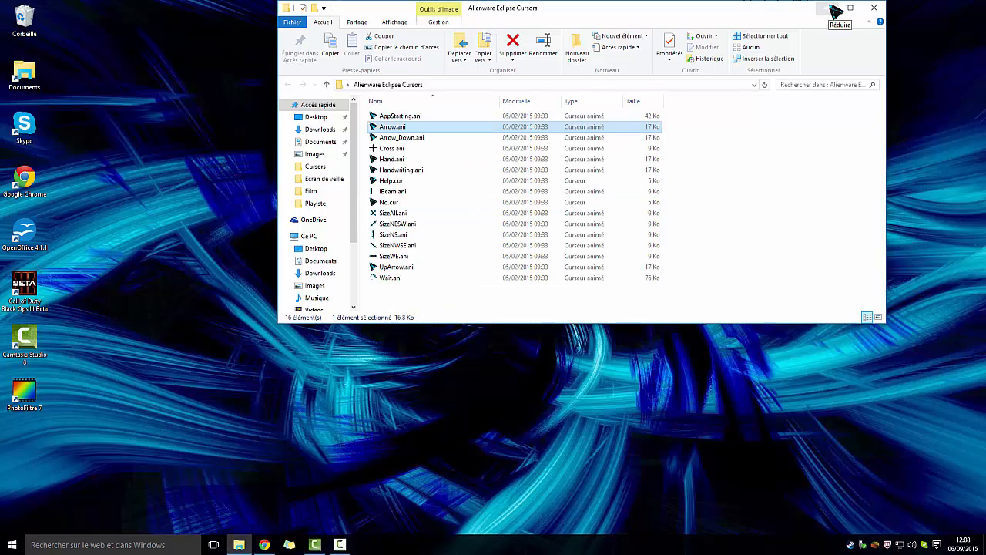
Minimize the cursor folder window and move the extracted folder and its archive together to the desktop's upper-right area.
{"action": "left_click", "coordinate": [836, 9]}
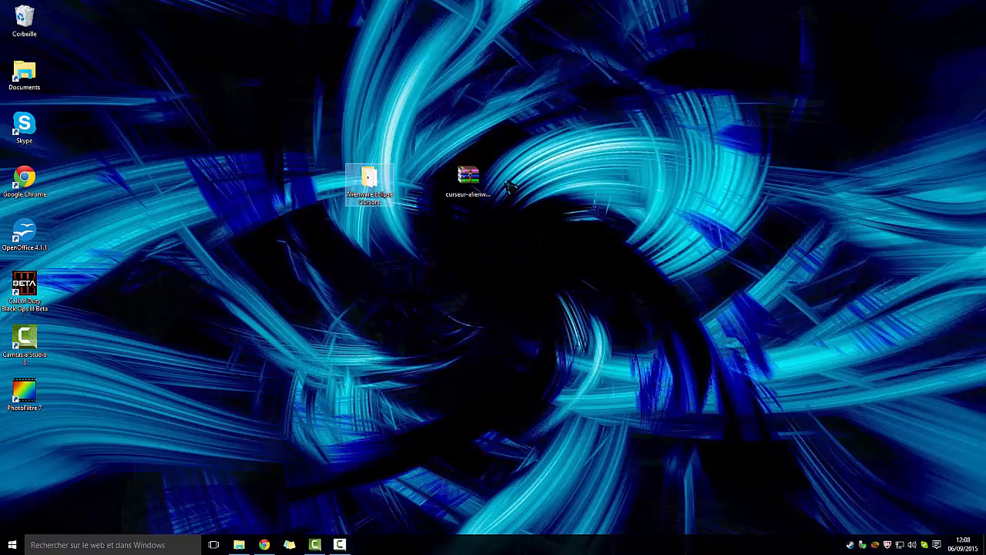
{"action": "left_click_drag", "start_coordinate": [359, 207], "coordinate": [408, 205]}
{"action": "left_click_drag", "start_coordinate": [389, 158], "coordinate": [863, 69]}
Open the mouse pointer settings from the desktop's personalization theme options and review the list of customizable pointers.
{"action": "right_click", "coordinate": [699, 187]}
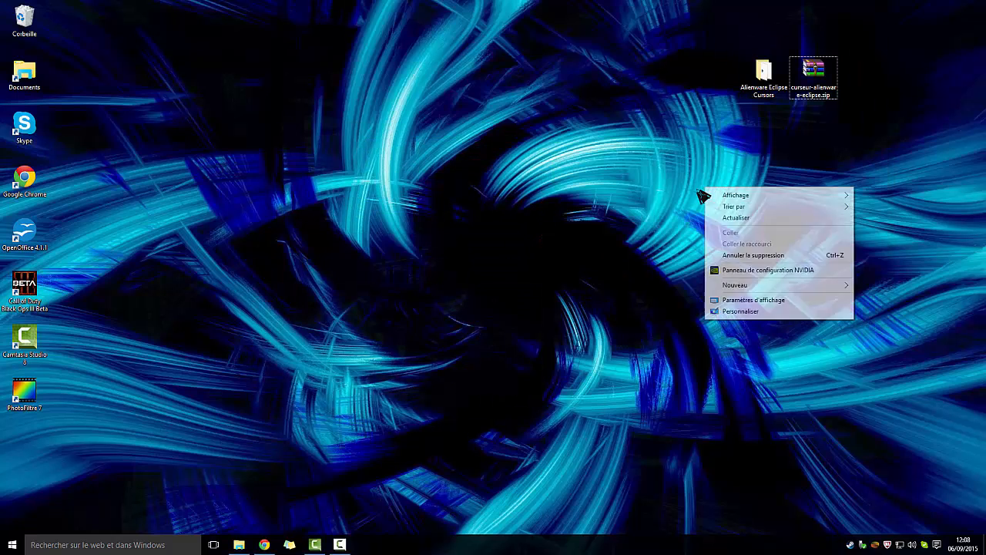
{"action": "left_click", "coordinate": [742, 311]}
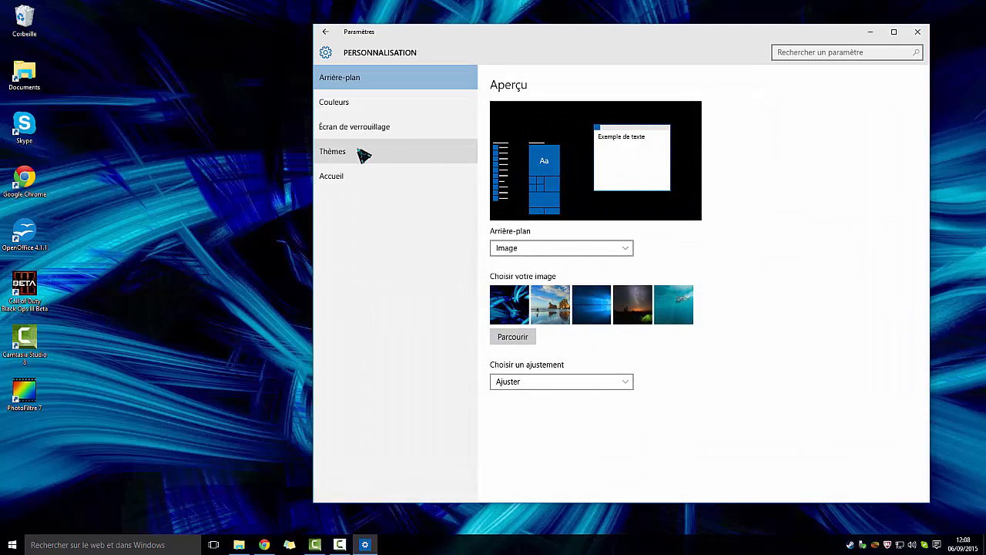
{"action": "left_click", "coordinate": [359, 156]}
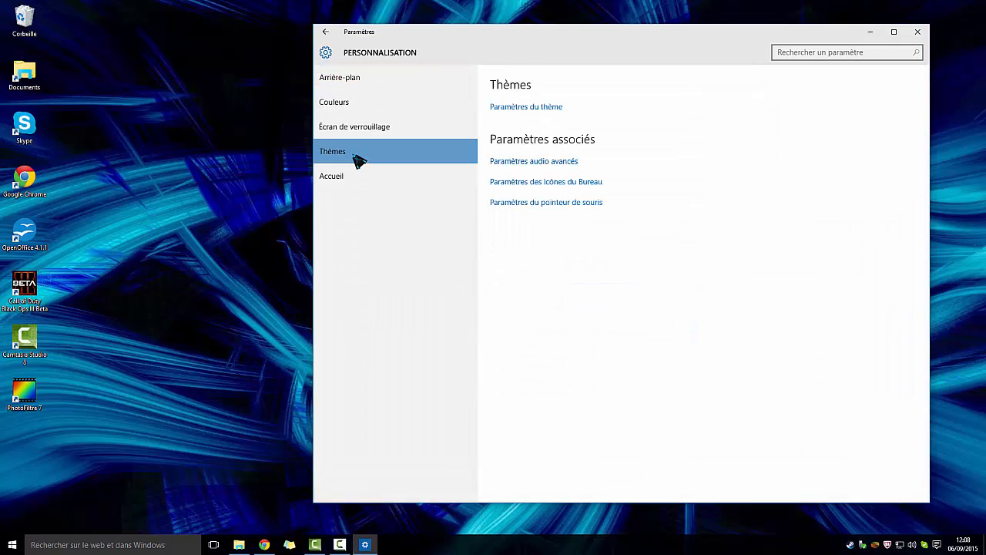
{"action": "left_click", "coordinate": [501, 204]}
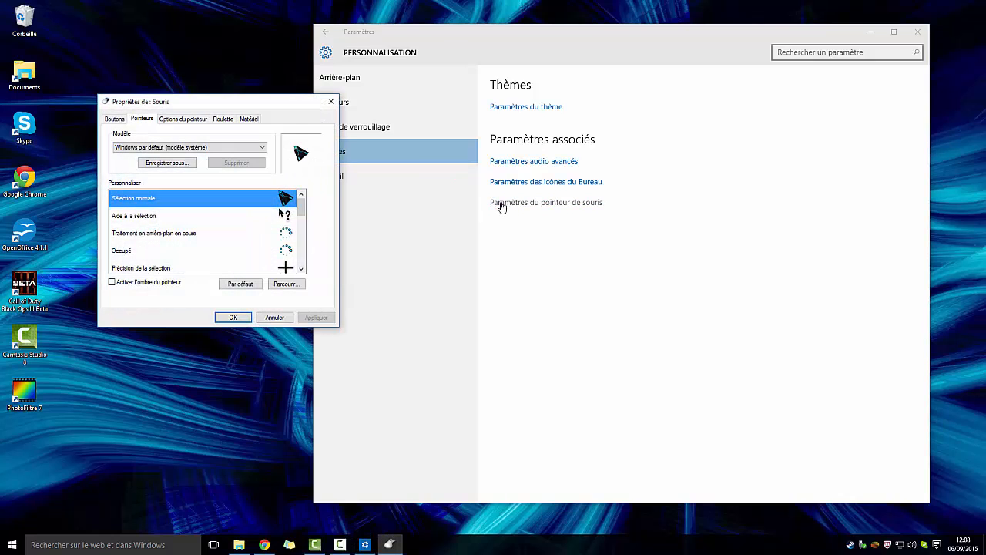
{"action": "scroll", "coordinate": [239, 227], "scroll_direction": "down", "scroll_amount": 4}
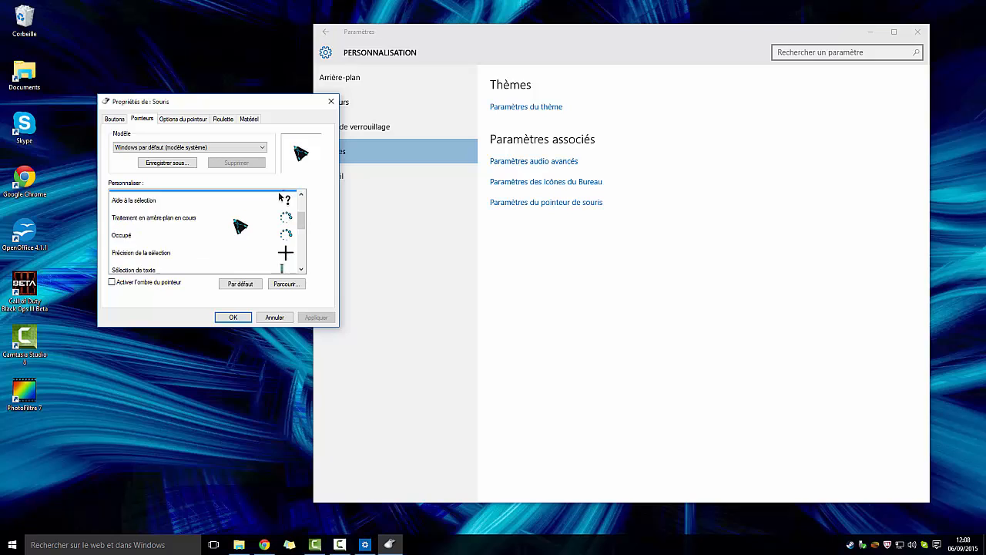
{"action": "scroll", "coordinate": [239, 225], "scroll_direction": "down", "scroll_amount": 1}
{"action": "scroll", "coordinate": [231, 250], "scroll_direction": "up", "scroll_amount": 5}
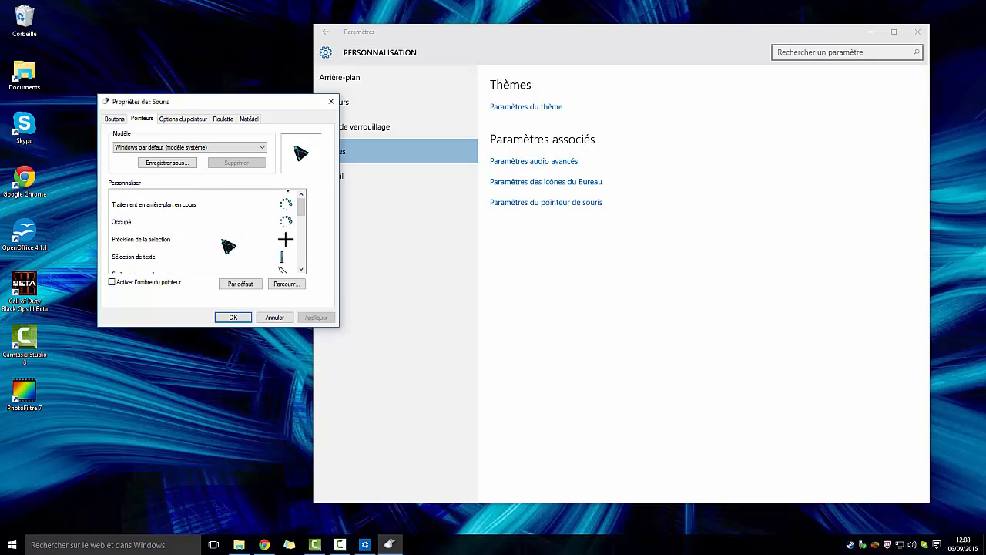
{"action": "scroll", "coordinate": [259, 210], "scroll_direction": "down", "scroll_amount": 5}
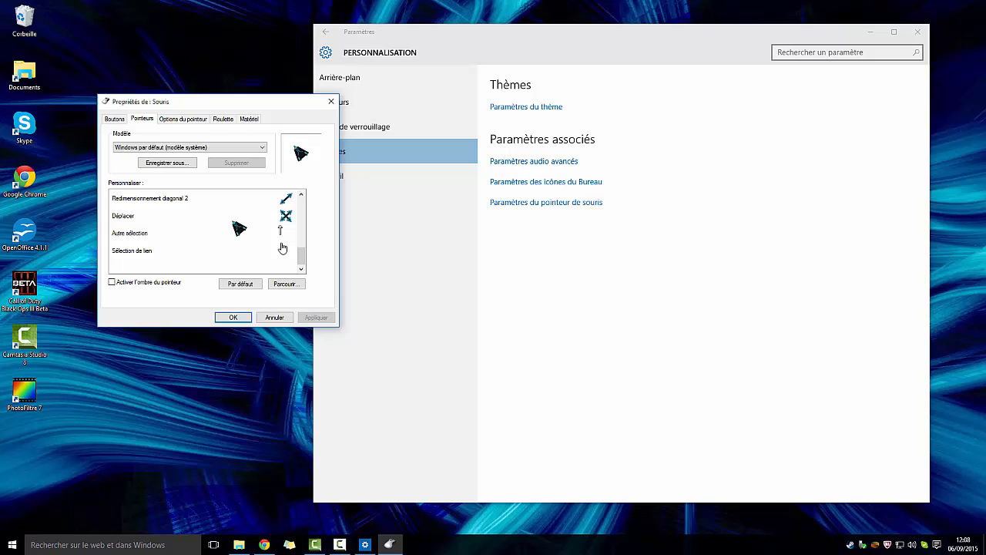
{"action": "scroll", "coordinate": [238, 228], "scroll_direction": "up", "scroll_amount": 5}
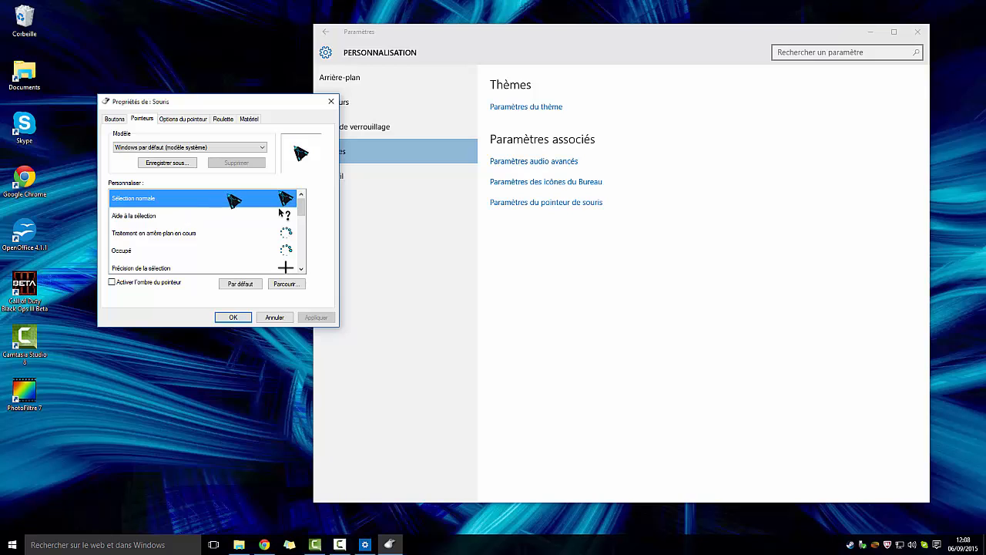
Close the Settings window and browse the system Cursors folder for the Sélection normale pointer.
{"action": "left_click_drag", "start_coordinate": [285, 103], "coordinate": [214, 81]}
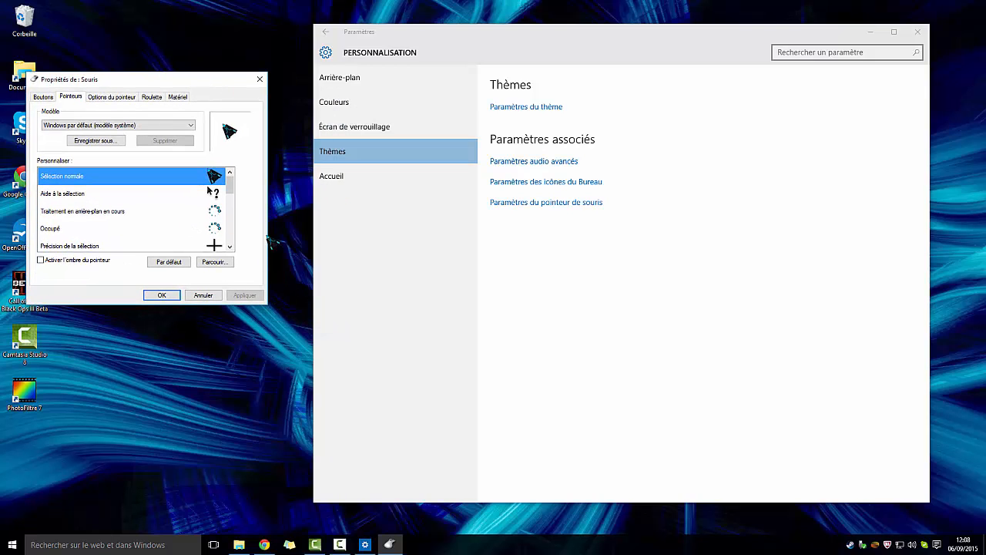
{"action": "left_click", "coordinate": [915, 32]}
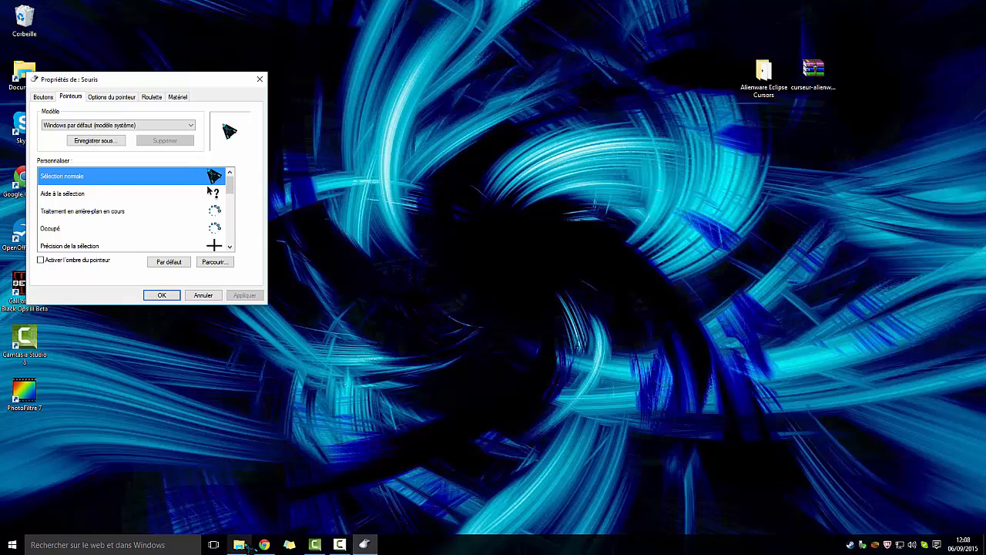
{"action": "mouse_move", "coordinate": [242, 549]}
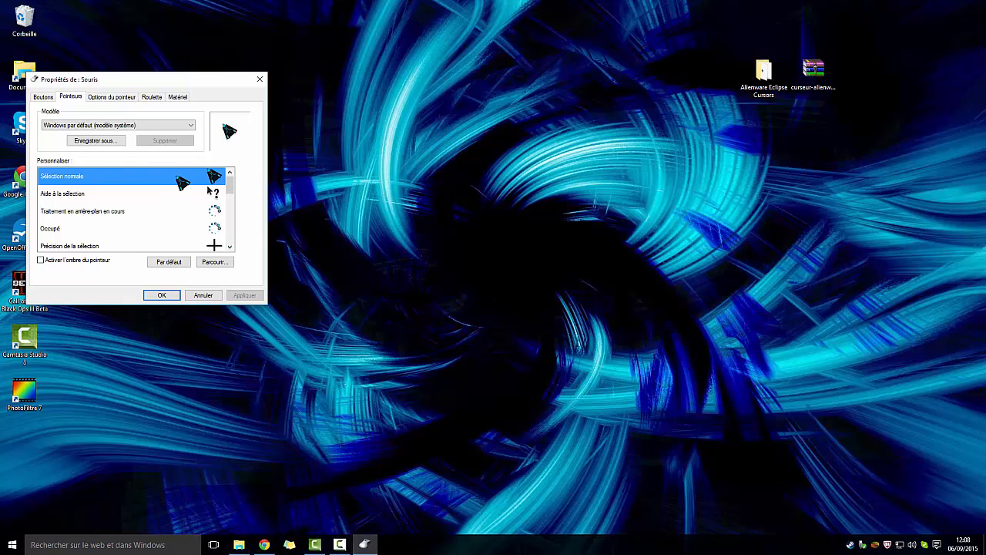
{"action": "left_click", "coordinate": [218, 266]}
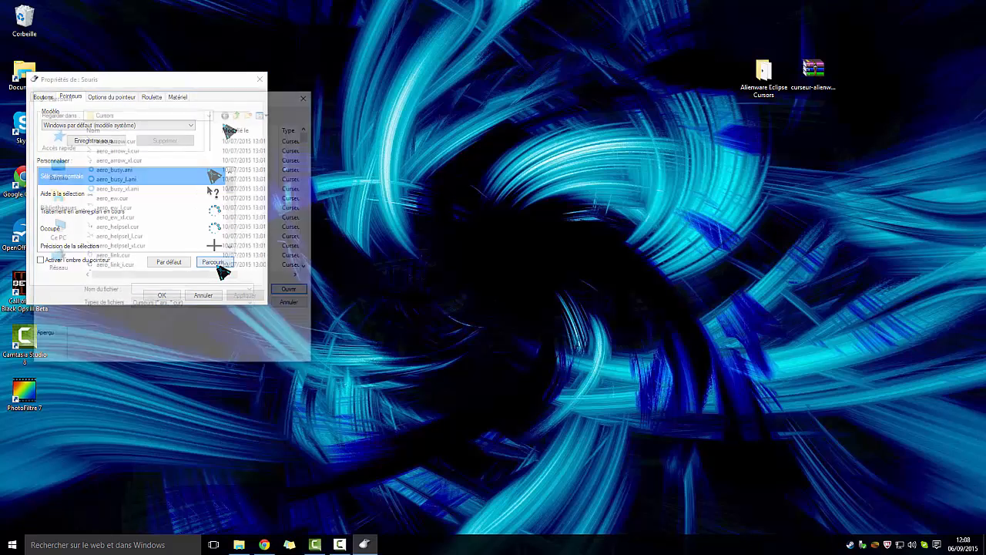
{"action": "left_click_drag", "start_coordinate": [530, 101], "coordinate": [619, 99]}
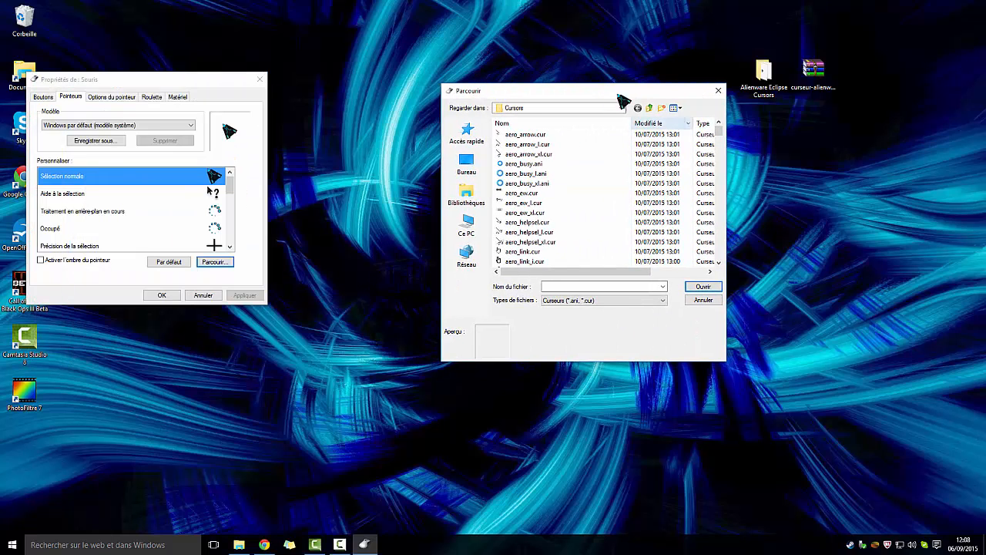
{"action": "scroll", "coordinate": [605, 177], "scroll_direction": "down", "scroll_amount": 15}
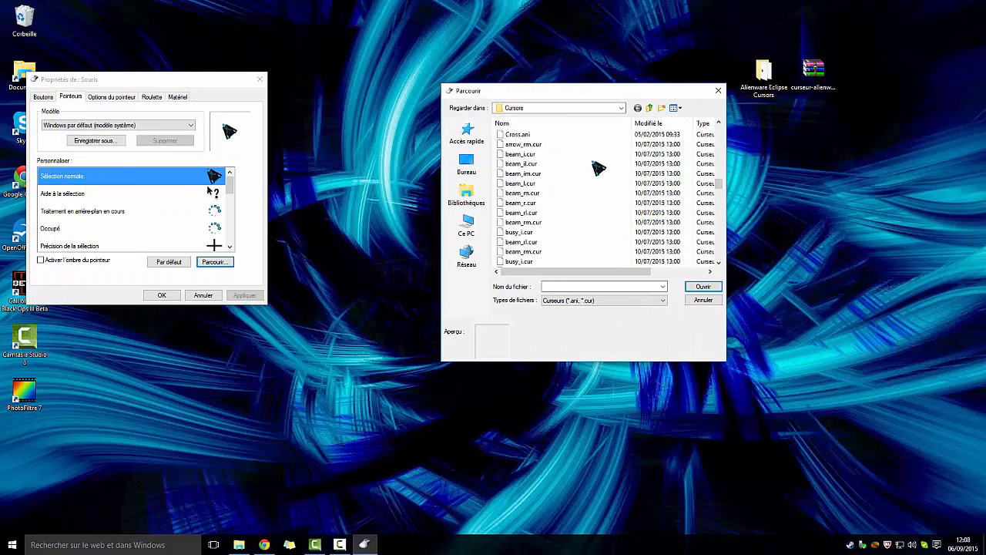
{"action": "scroll", "coordinate": [682, 190], "scroll_direction": "down", "scroll_amount": 5}
{"action": "left_click_drag", "start_coordinate": [724, 189], "coordinate": [709, 125]}
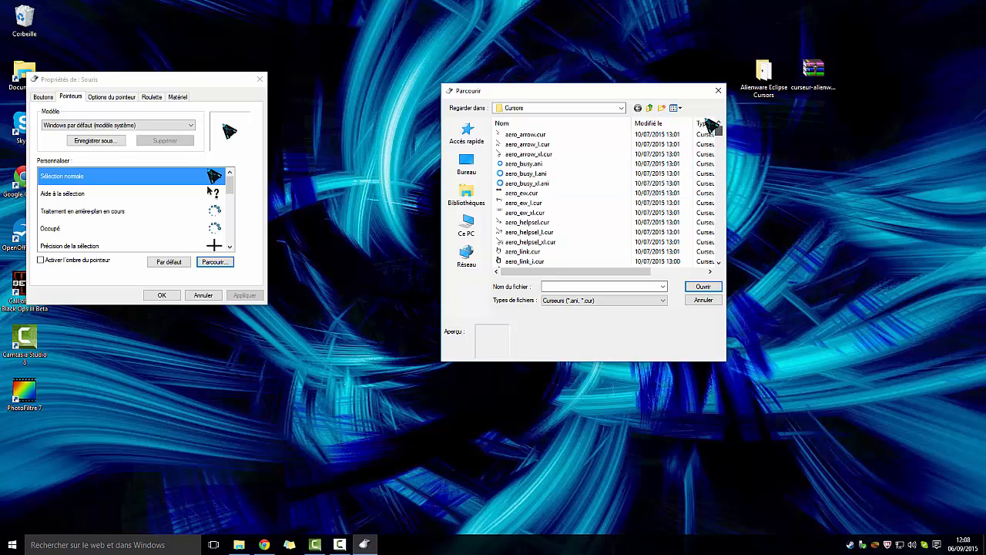
Move all cursor files from Alienware Eclipse Cursors into the system Cursors folder, replacing duplicates with administrator rights, and close the emptied folder.
{"action": "left_click", "coordinate": [238, 545]}
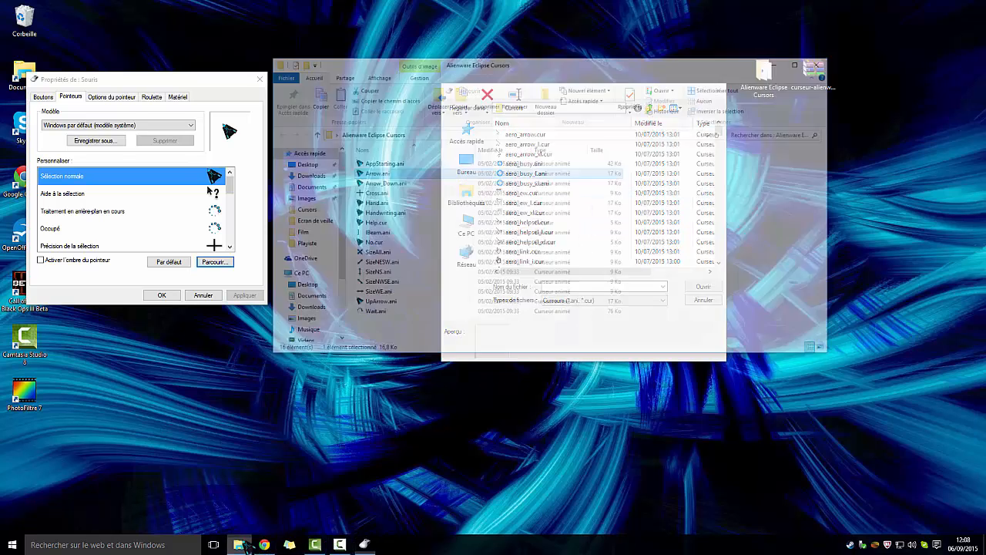
{"action": "left_click_drag", "start_coordinate": [562, 6], "coordinate": [240, 27]}
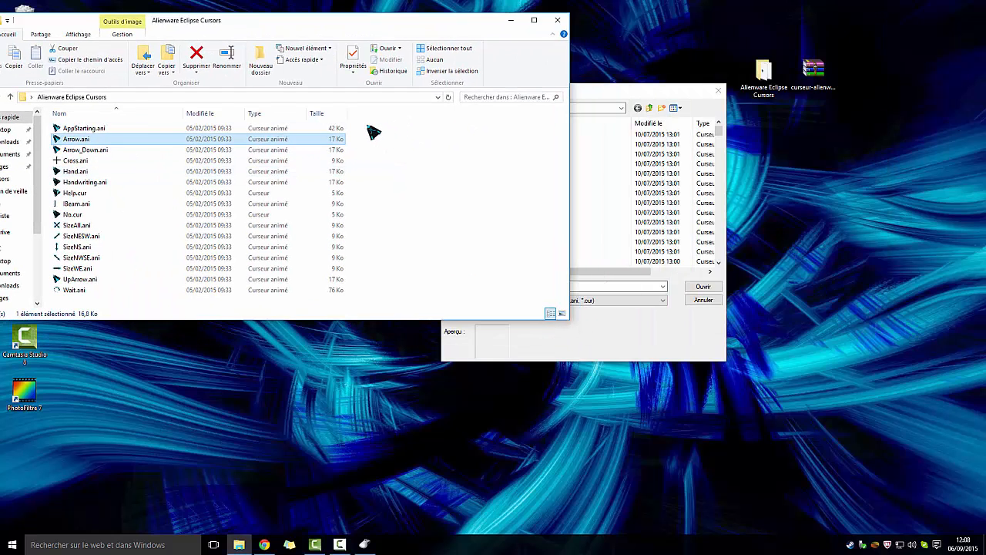
{"action": "left_click_drag", "start_coordinate": [367, 127], "coordinate": [227, 298]}
{"action": "left_click_drag", "start_coordinate": [381, 22], "coordinate": [262, 10]}
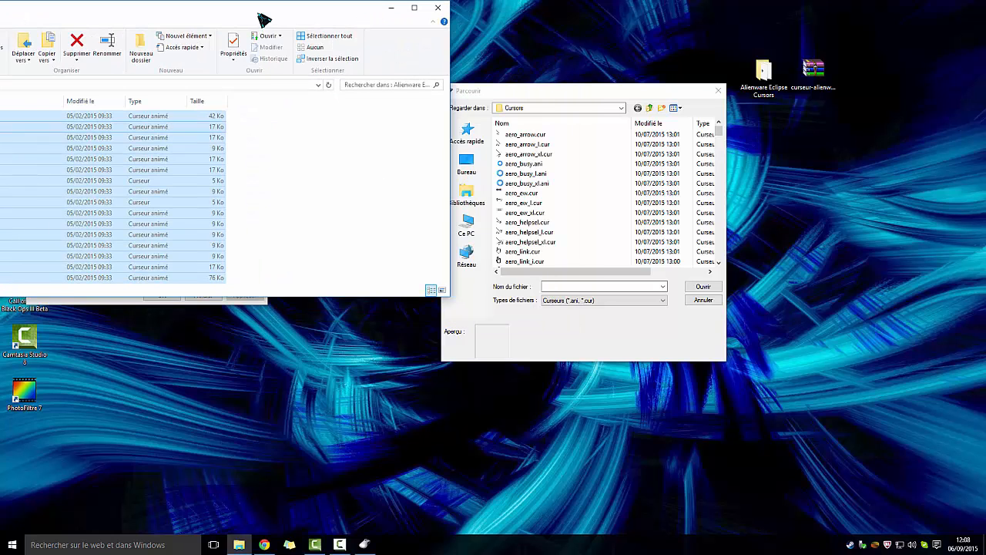
{"action": "left_click_drag", "start_coordinate": [190, 198], "coordinate": [608, 258]}
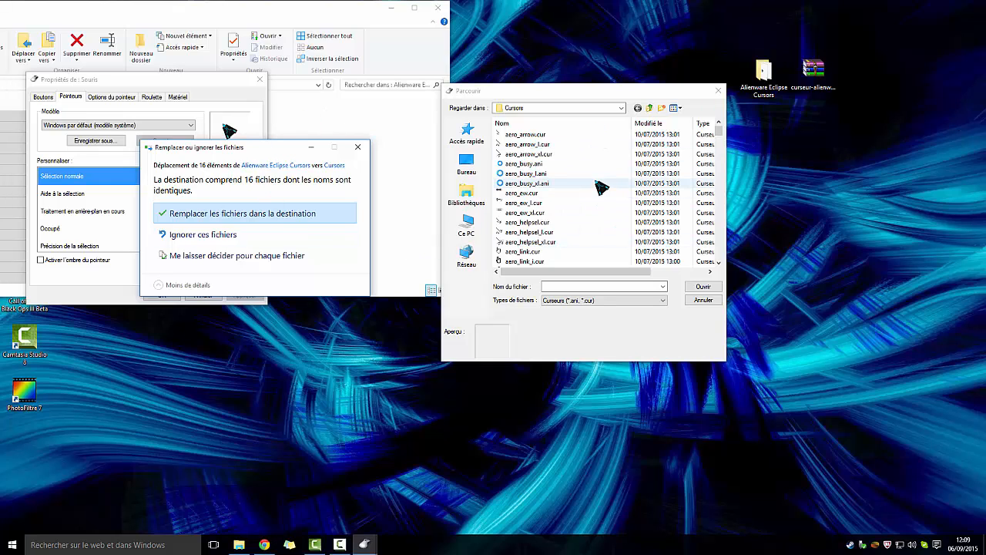
{"action": "left_click", "coordinate": [213, 217]}
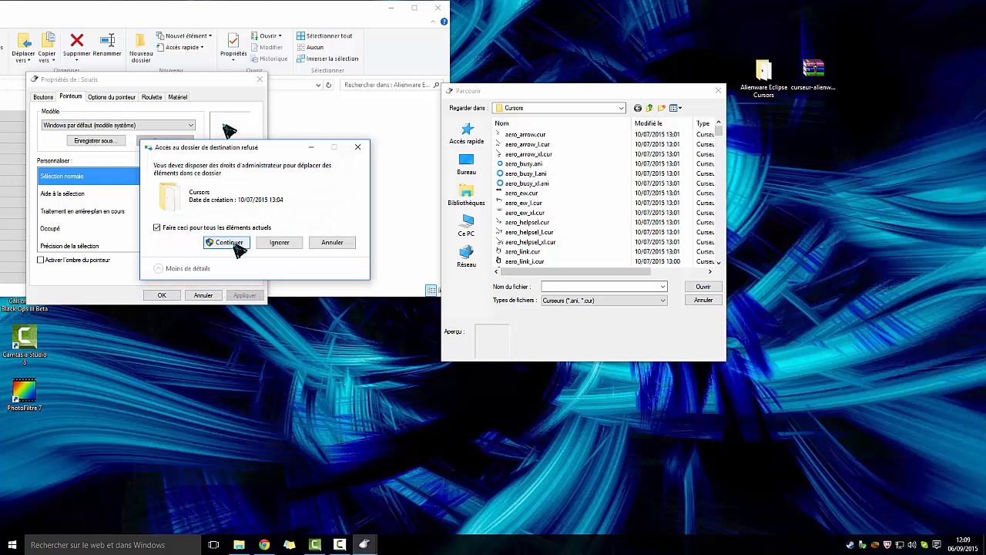
{"action": "left_click", "coordinate": [225, 244]}
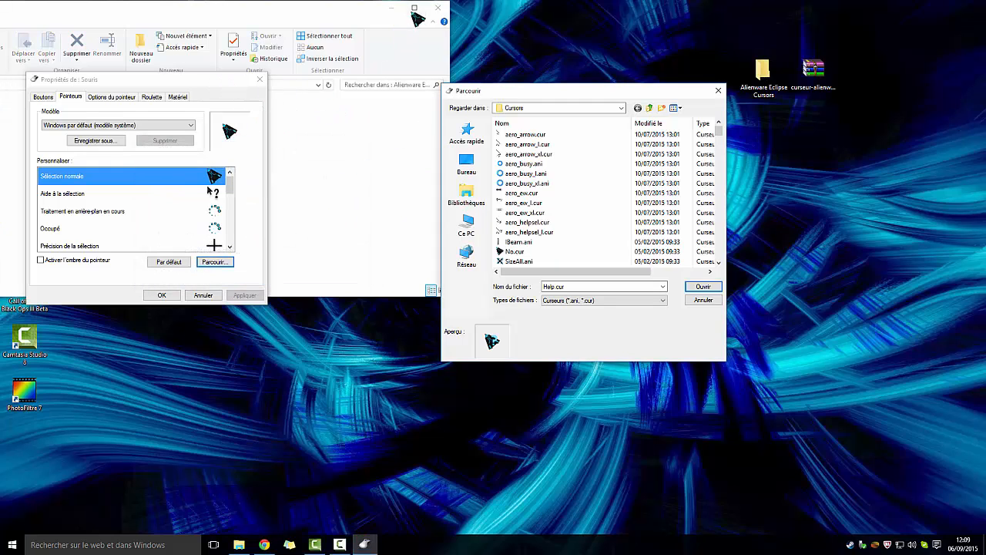
{"action": "left_click", "coordinate": [438, 9]}
{"action": "left_click", "coordinate": [438, 9]}
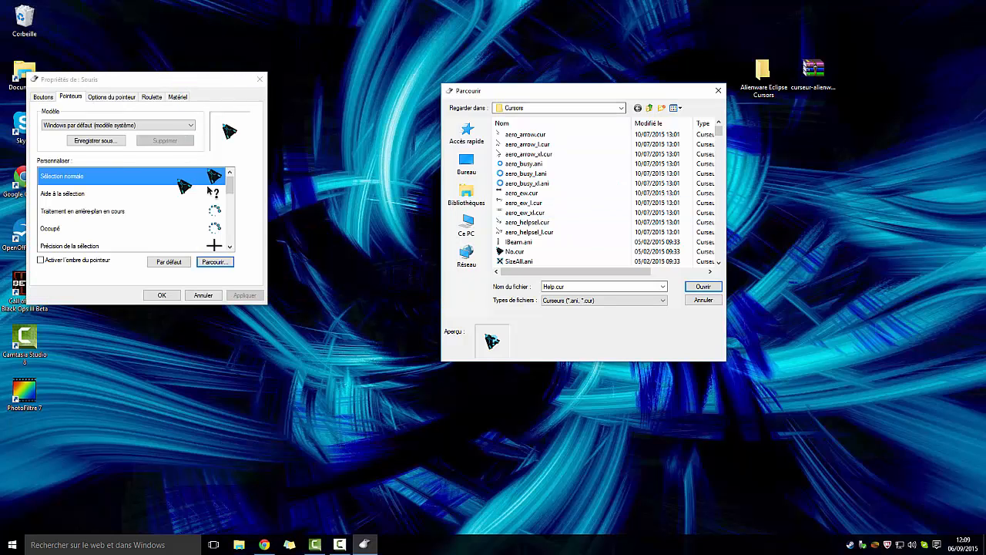
Preview the AppStarting.ani, Help.cur and No.cur cursor files in the Cursors folder.
{"action": "scroll", "coordinate": [543, 185], "scroll_direction": "down", "scroll_amount": 2}
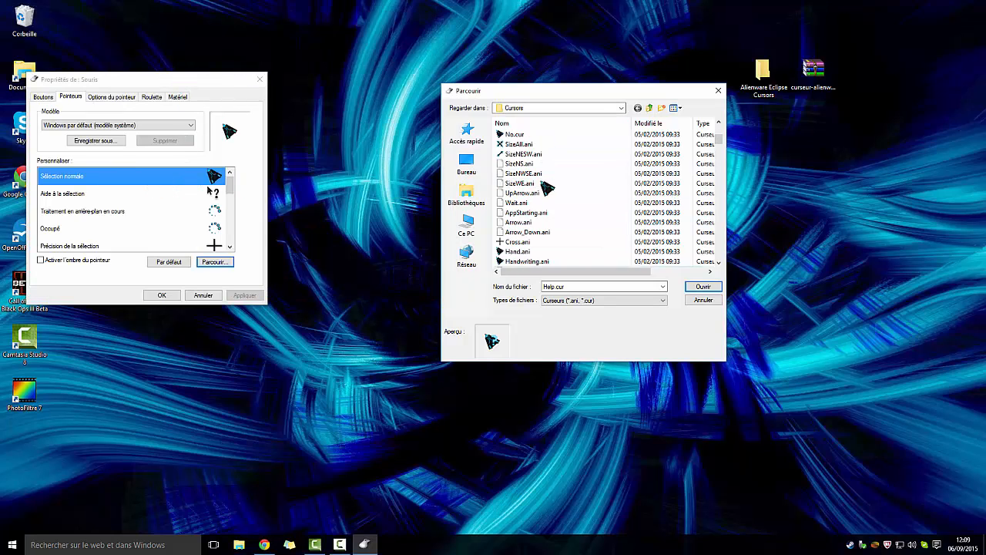
{"action": "scroll", "coordinate": [539, 193], "scroll_direction": "down", "scroll_amount": 3}
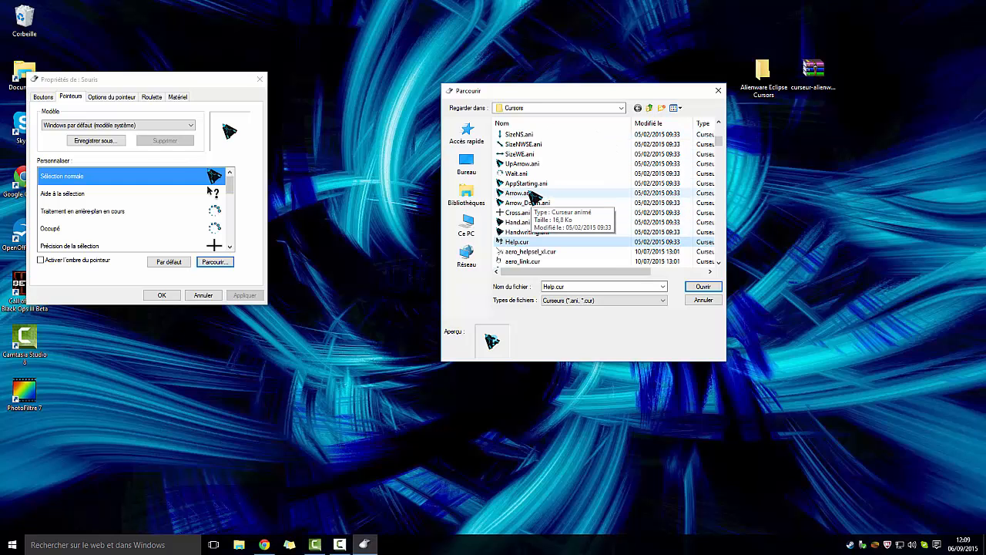
{"action": "left_click", "coordinate": [528, 184]}
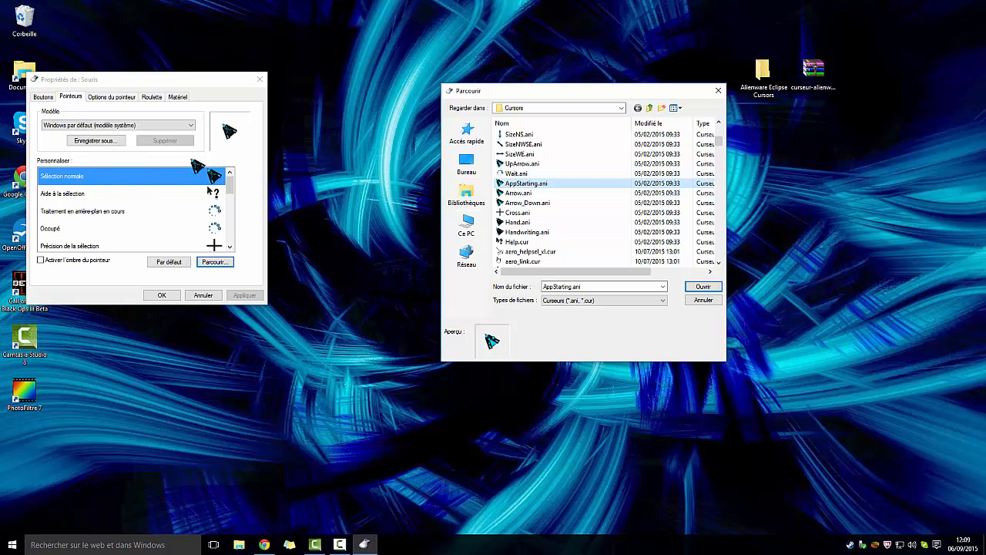
{"action": "left_click", "coordinate": [532, 242]}
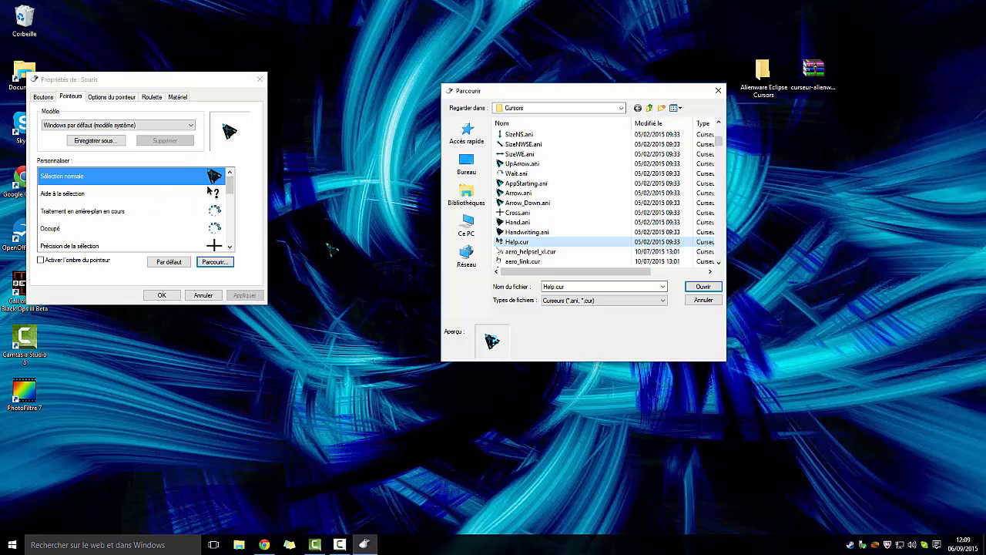
{"action": "scroll", "coordinate": [568, 247], "scroll_direction": "up", "scroll_amount": 2}
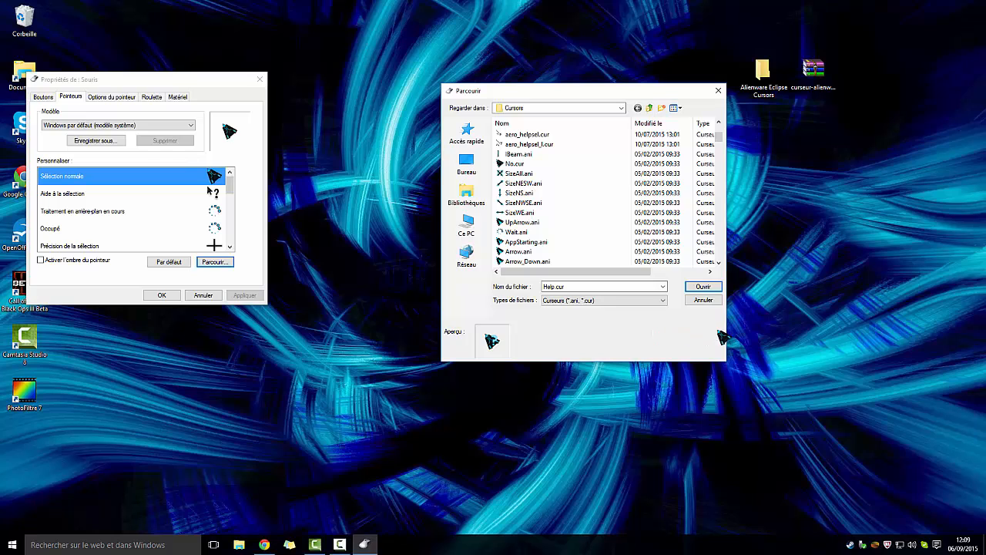
{"action": "left_click", "coordinate": [540, 242]}
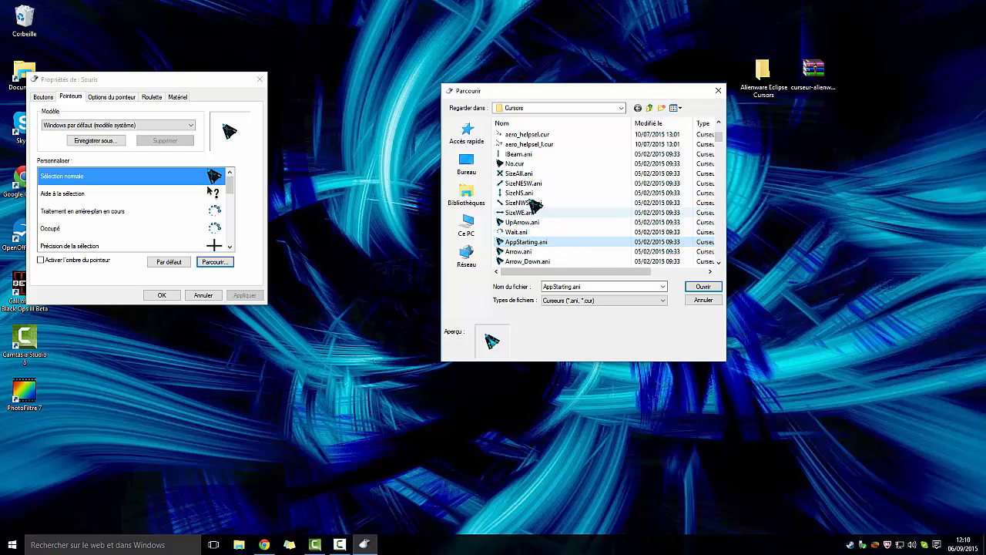
{"action": "left_click", "coordinate": [516, 165]}
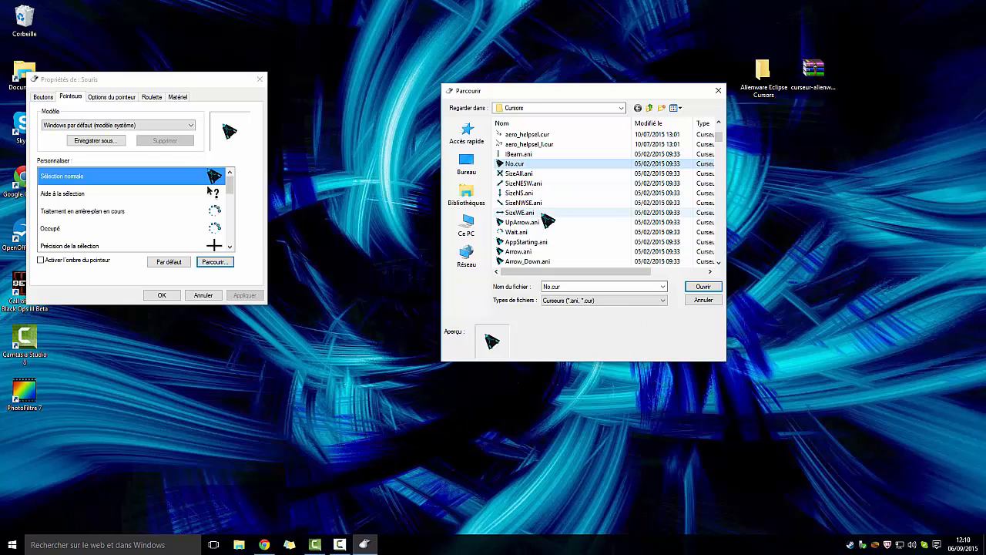
Assign UpArrow.ani to the Sélection normale pointer and apply the change.
{"action": "left_click", "coordinate": [530, 222]}
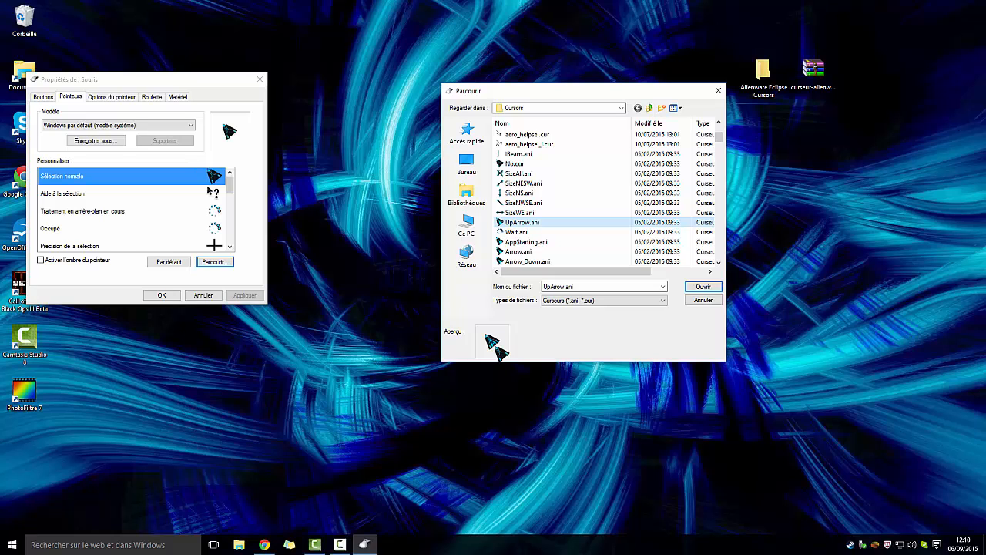
{"action": "left_click", "coordinate": [704, 288]}
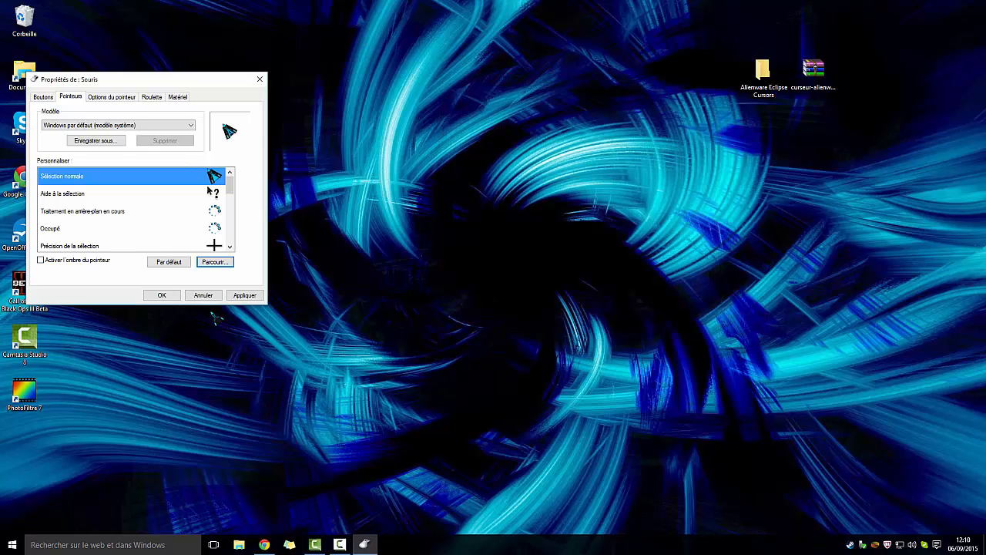
{"action": "left_click", "coordinate": [245, 296]}
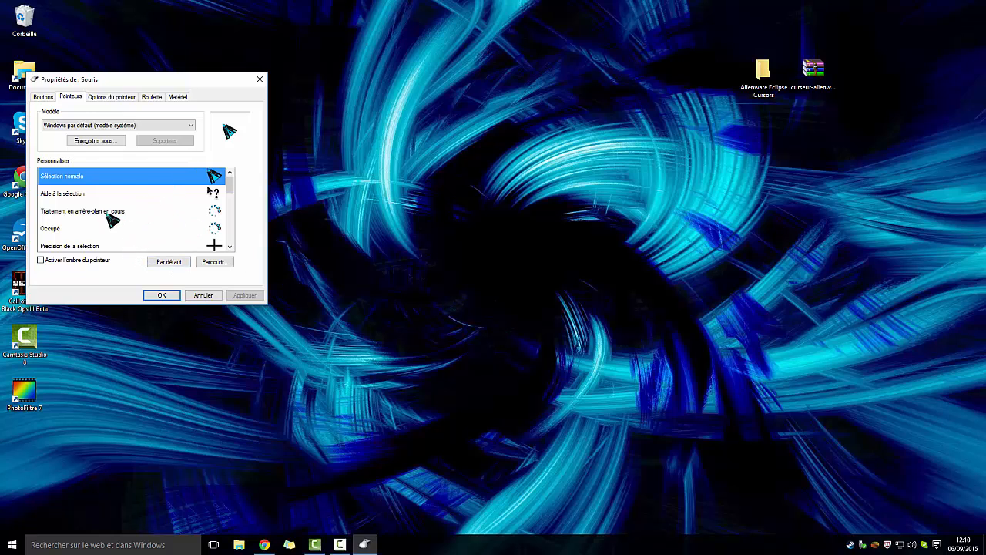
Assign No.cur to the Sélection normale pointer and apply the change.
{"action": "left_click", "coordinate": [215, 263]}
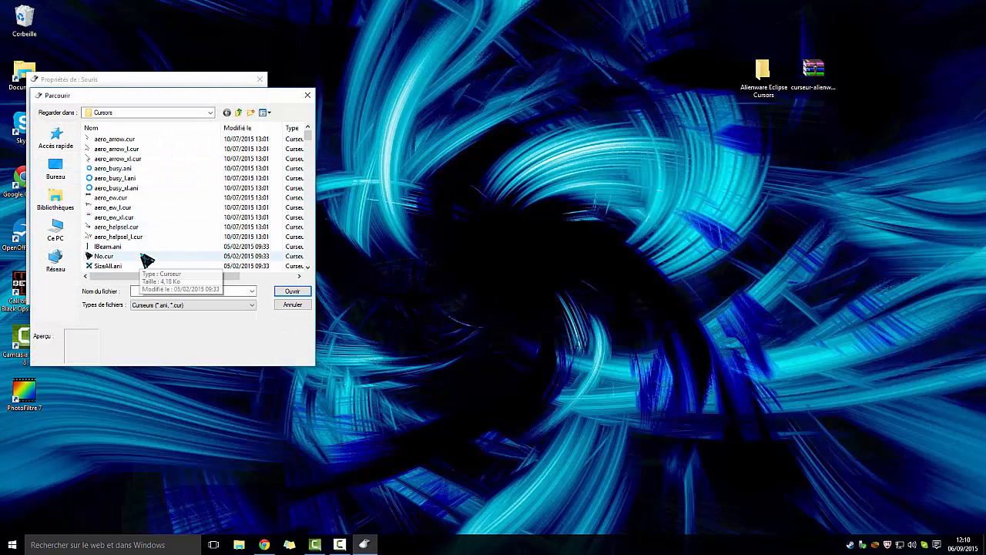
{"action": "left_click", "coordinate": [143, 257]}
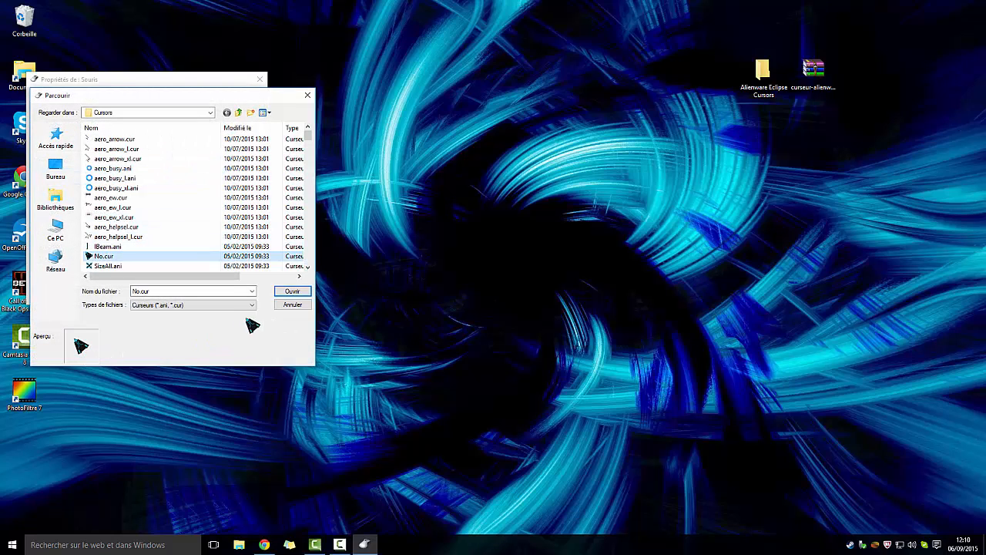
{"action": "left_click", "coordinate": [292, 292]}
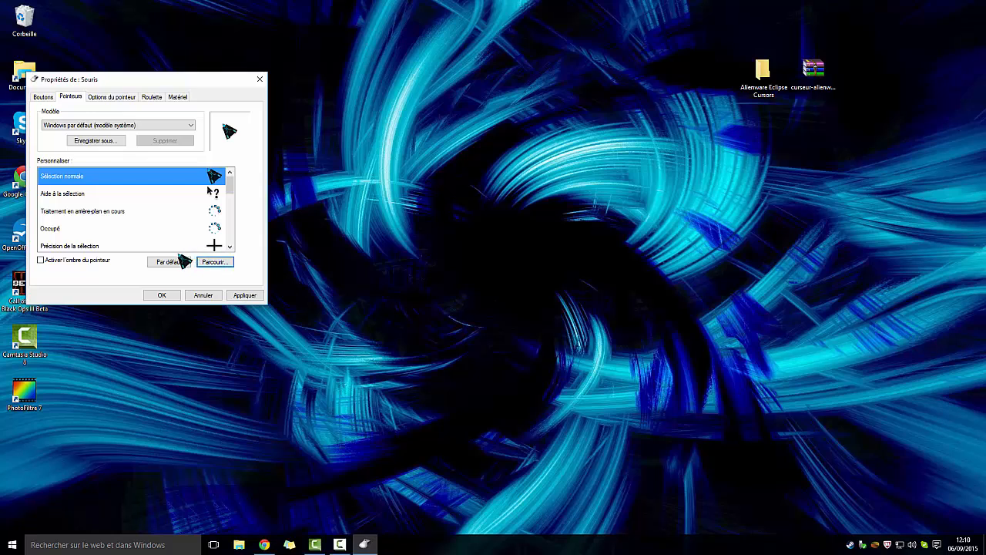
{"action": "left_click", "coordinate": [246, 296]}
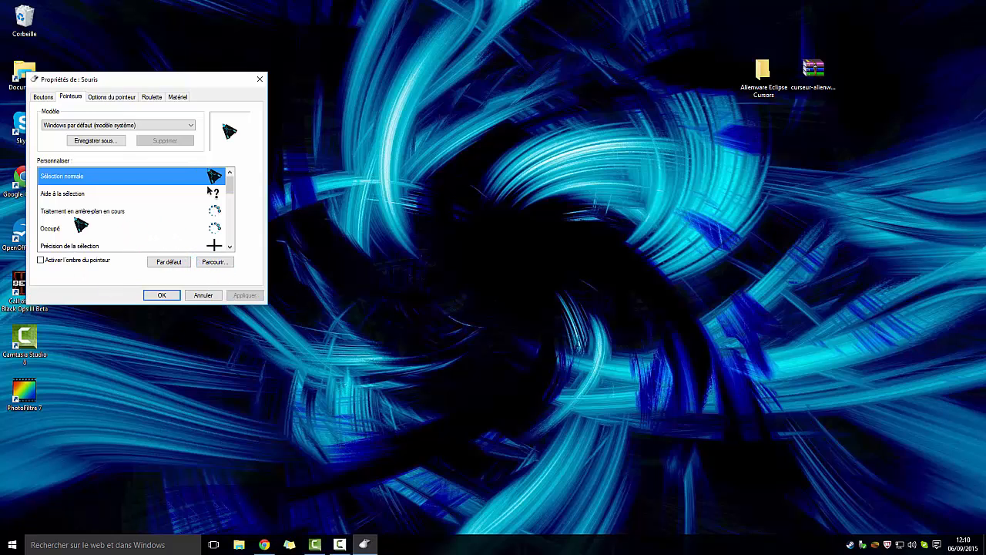
Assign Help.cur to the Aide à la sélection pointer and apply the change.
{"action": "left_click_drag", "start_coordinate": [191, 83], "coordinate": [231, 94]}
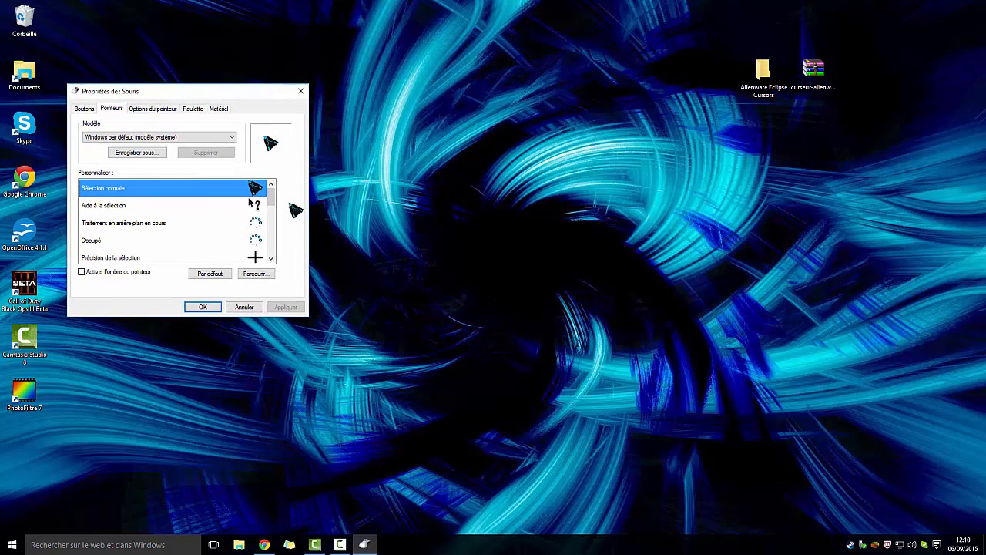
{"action": "left_click", "coordinate": [256, 205]}
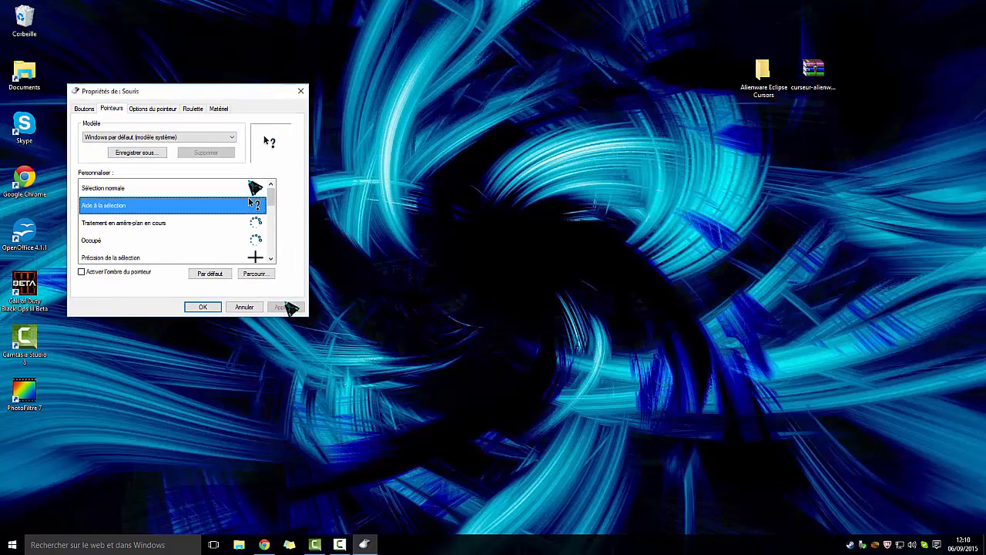
{"action": "left_click", "coordinate": [255, 273]}
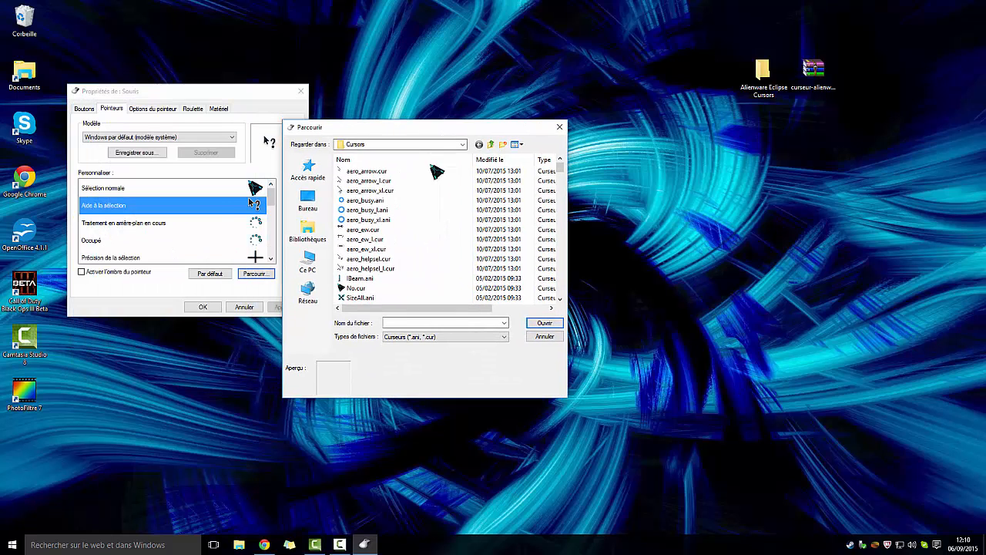
{"action": "scroll", "coordinate": [429, 242], "scroll_direction": "down", "scroll_amount": 4}
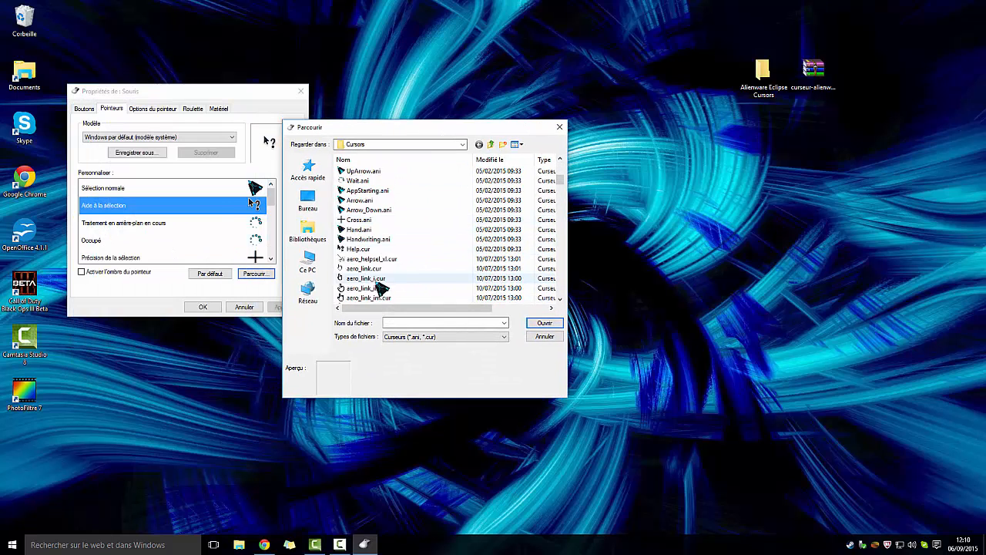
{"action": "scroll", "coordinate": [370, 262], "scroll_direction": "down", "scroll_amount": 3}
{"action": "left_click", "coordinate": [356, 219]}
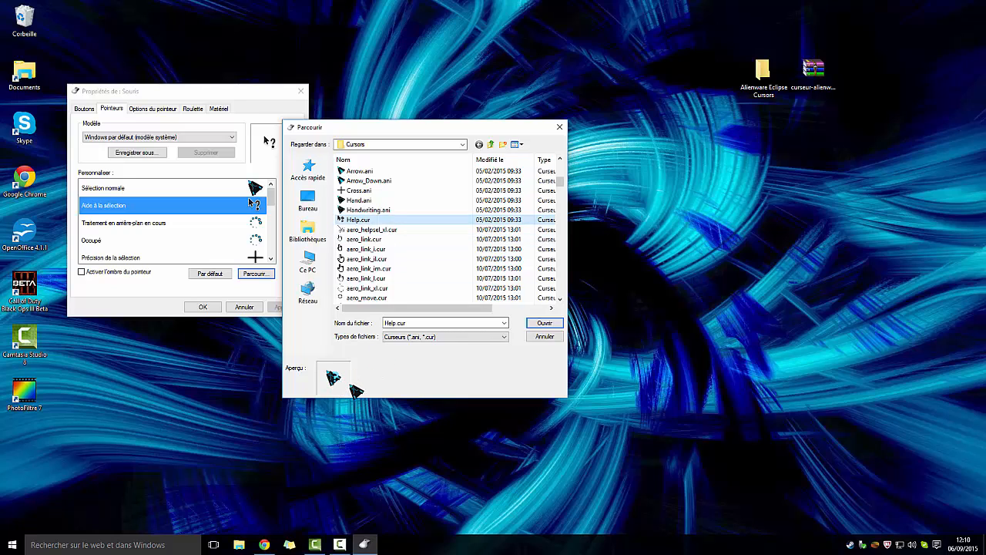
{"action": "left_click", "coordinate": [545, 322]}
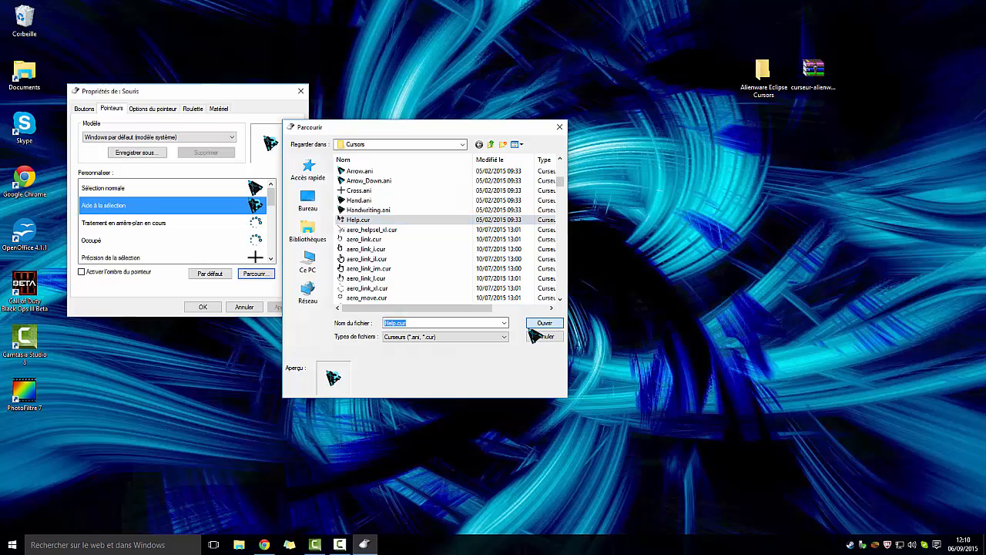
{"action": "left_click", "coordinate": [286, 307]}
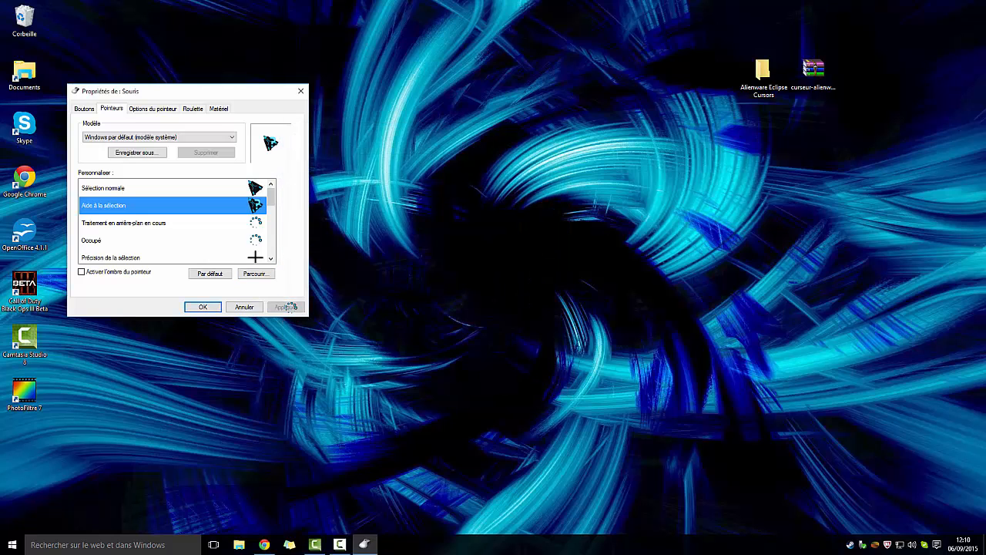
Close the mouse properties and reopen the mouse pointer settings from the Thèmes page of the desktop personalization settings.
{"action": "left_click", "coordinate": [199, 309]}
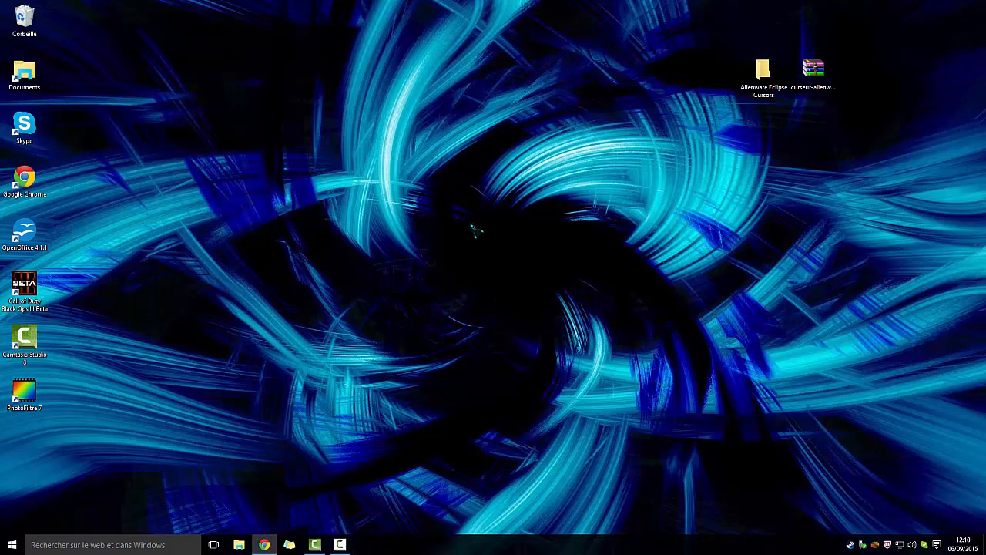
{"action": "right_click", "coordinate": [308, 481]}
{"action": "left_click", "coordinate": [393, 494]}
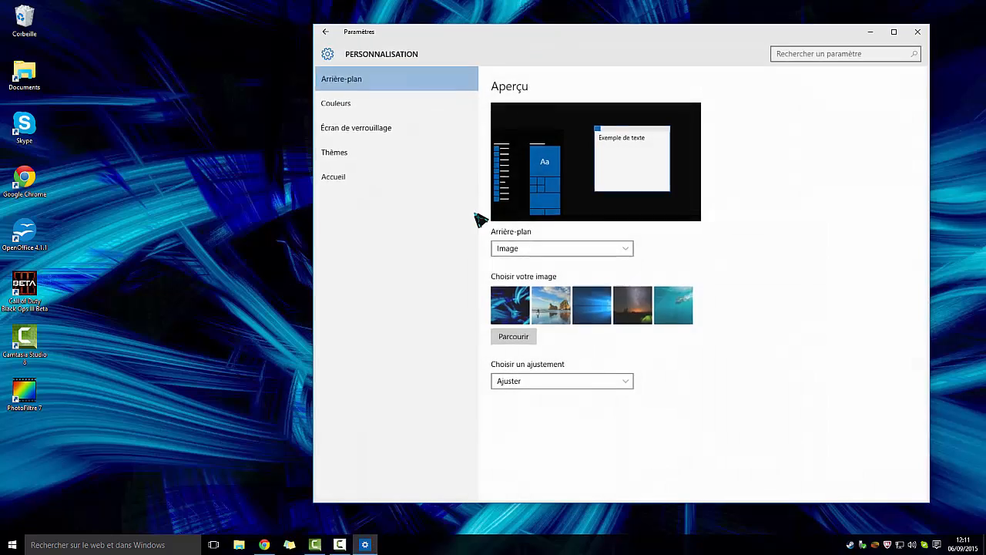
{"action": "left_click", "coordinate": [347, 152]}
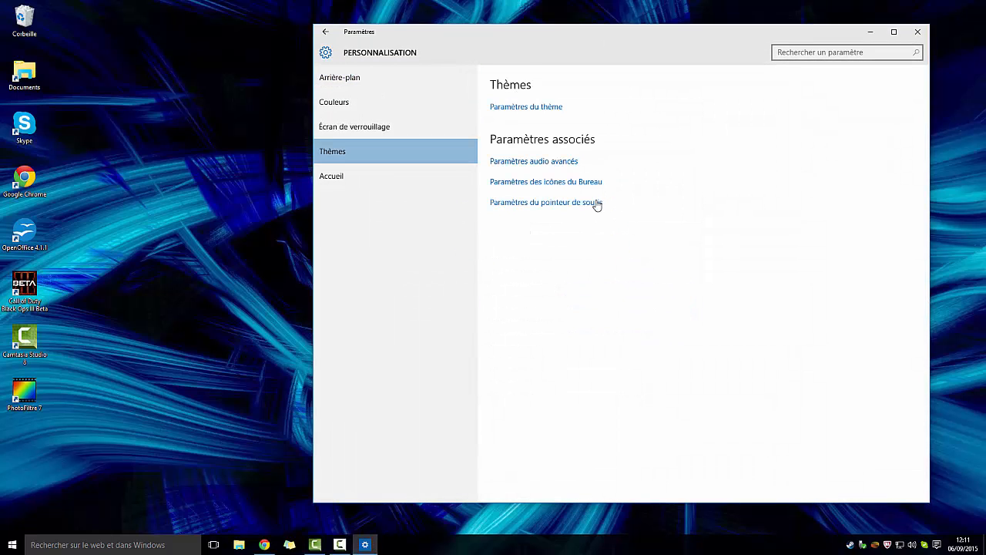
{"action": "left_click", "coordinate": [569, 203]}
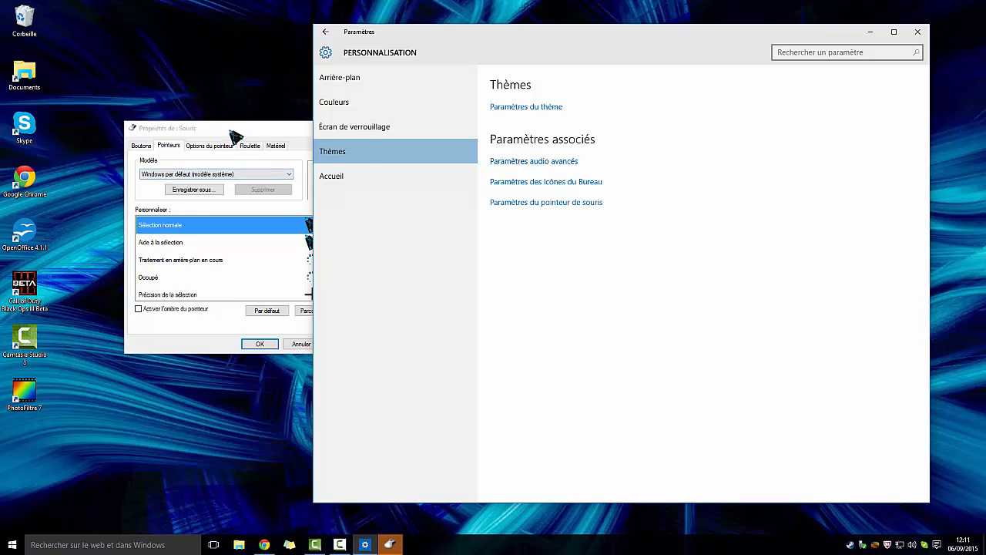
{"action": "left_click_drag", "start_coordinate": [229, 129], "coordinate": [156, 99]}
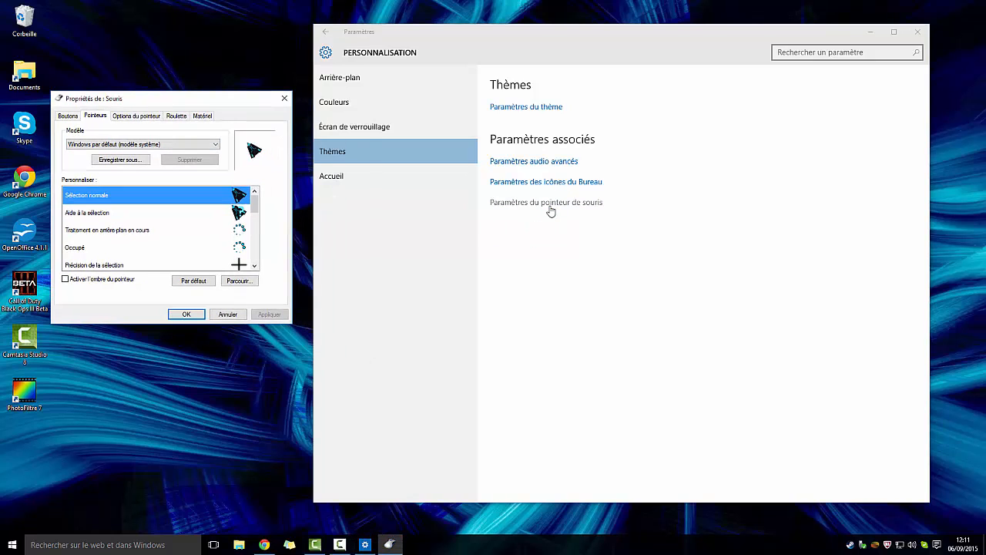
Look through the customizable pointer list from Sélection normale to Sélection de lien to review the cursor assigned to each.
{"action": "scroll", "coordinate": [185, 235], "scroll_direction": "down", "scroll_amount": 2}
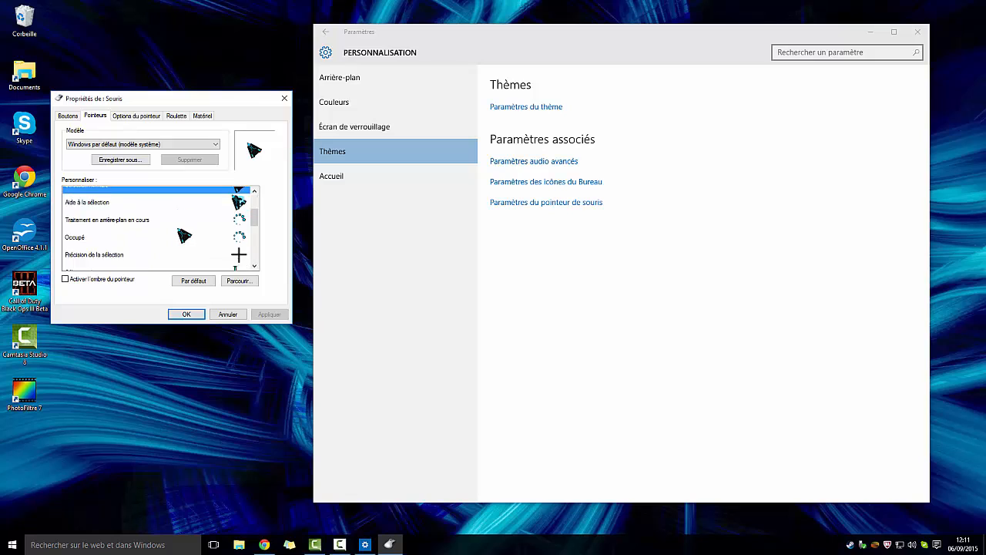
{"action": "scroll", "coordinate": [183, 233], "scroll_direction": "down", "scroll_amount": 2}
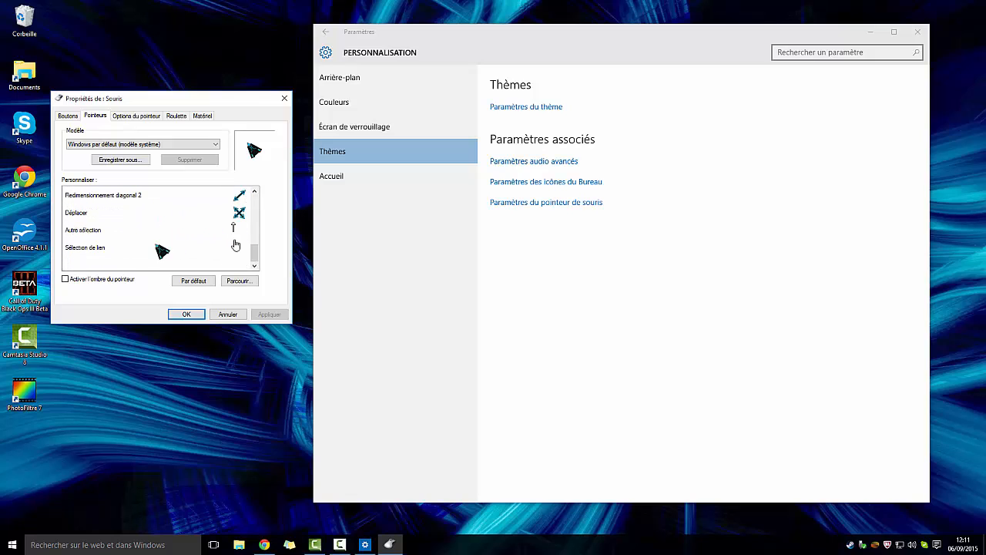
{"action": "scroll", "coordinate": [209, 230], "scroll_direction": "up", "scroll_amount": 1}
{"action": "scroll", "coordinate": [224, 229], "scroll_direction": "up", "scroll_amount": 4}
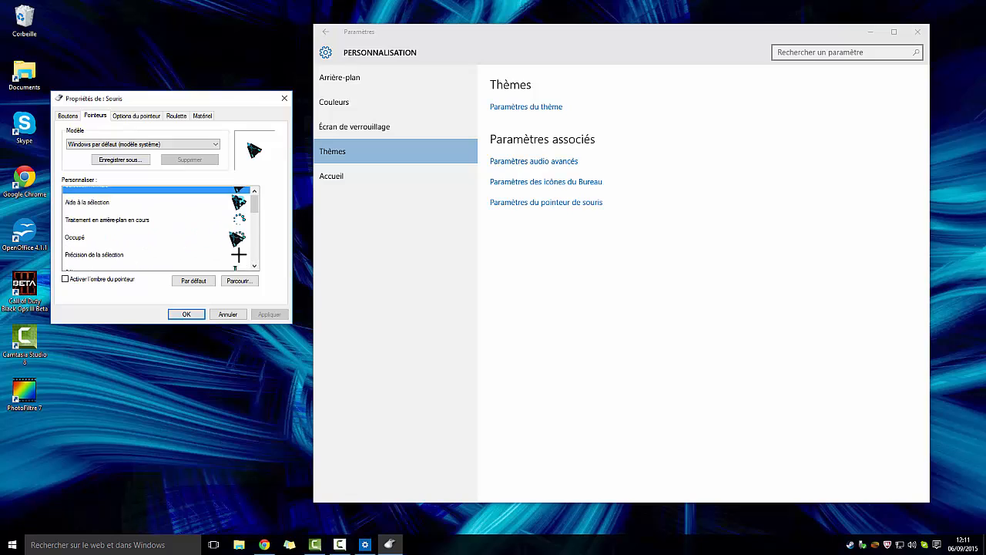
{"action": "scroll", "coordinate": [228, 228], "scroll_direction": "down", "scroll_amount": 4}
{"action": "scroll", "coordinate": [228, 228], "scroll_direction": "up", "scroll_amount": 4}
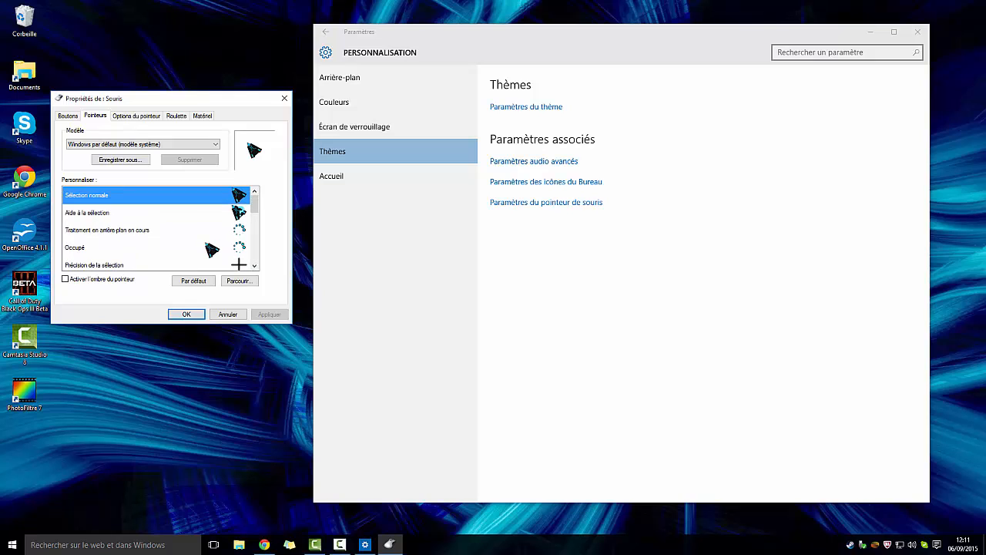
{"action": "scroll", "coordinate": [187, 231], "scroll_direction": "down", "scroll_amount": 2}
{"action": "scroll", "coordinate": [186, 231], "scroll_direction": "down", "scroll_amount": 1}
{"action": "scroll", "coordinate": [185, 229], "scroll_direction": "up", "scroll_amount": 3}
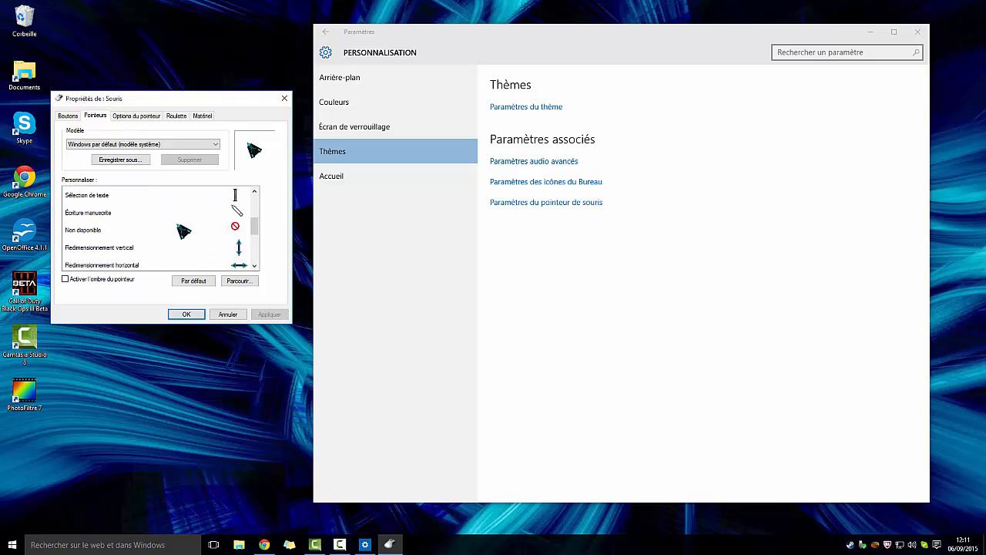
{"action": "scroll", "coordinate": [231, 228], "scroll_direction": "down", "scroll_amount": 3}
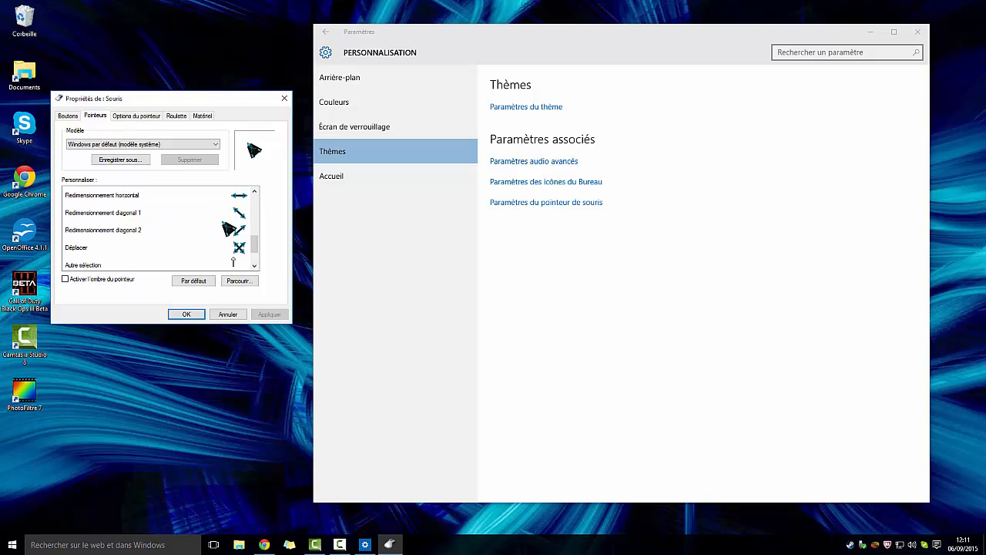
Browse the Cursors folder files available for the Déplacer pointer without choosing one, and close the mouse and personalization settings.
{"action": "left_click", "coordinate": [245, 258]}
{"action": "left_click", "coordinate": [245, 281]}
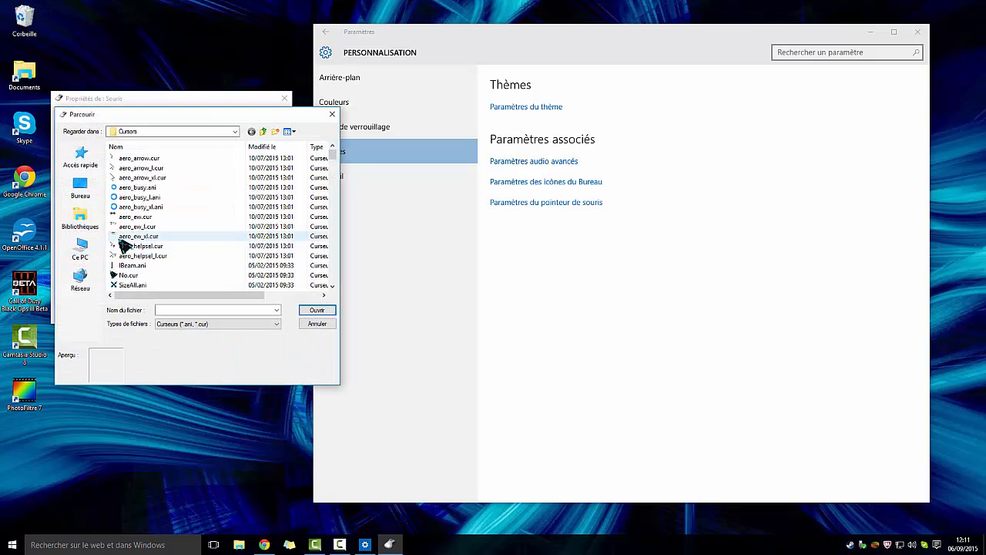
{"action": "scroll", "coordinate": [123, 245], "scroll_direction": "down", "scroll_amount": 4}
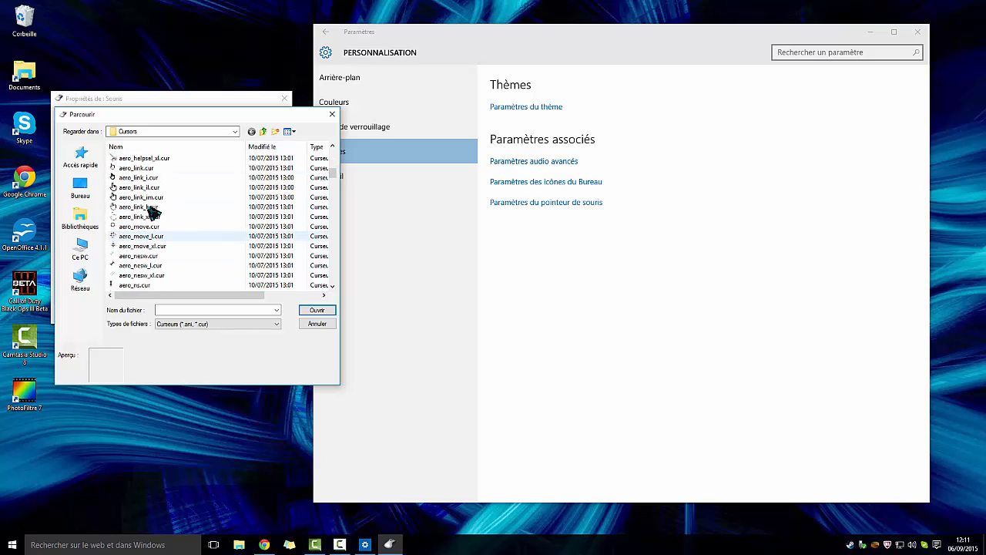
{"action": "scroll", "coordinate": [153, 213], "scroll_direction": "up", "scroll_amount": 3}
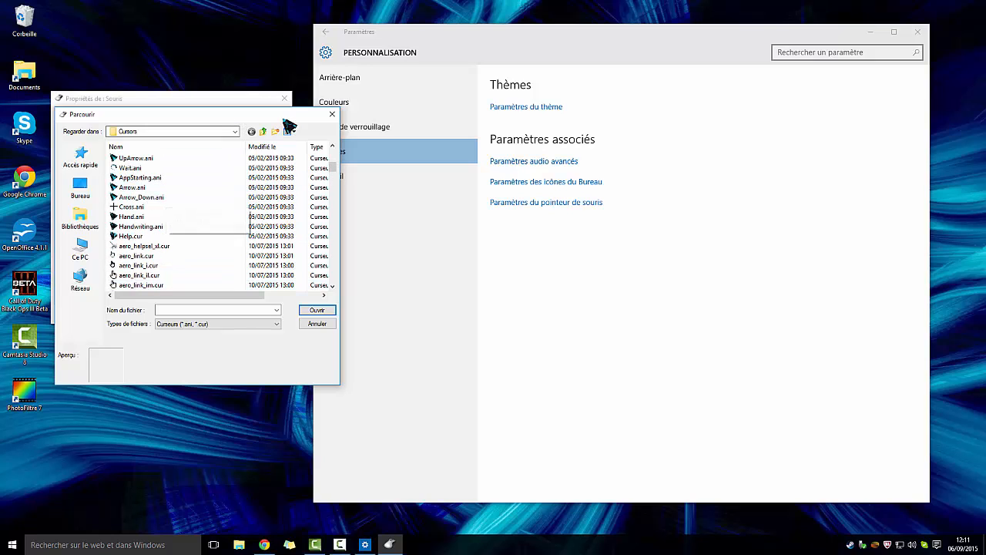
{"action": "left_click", "coordinate": [332, 114]}
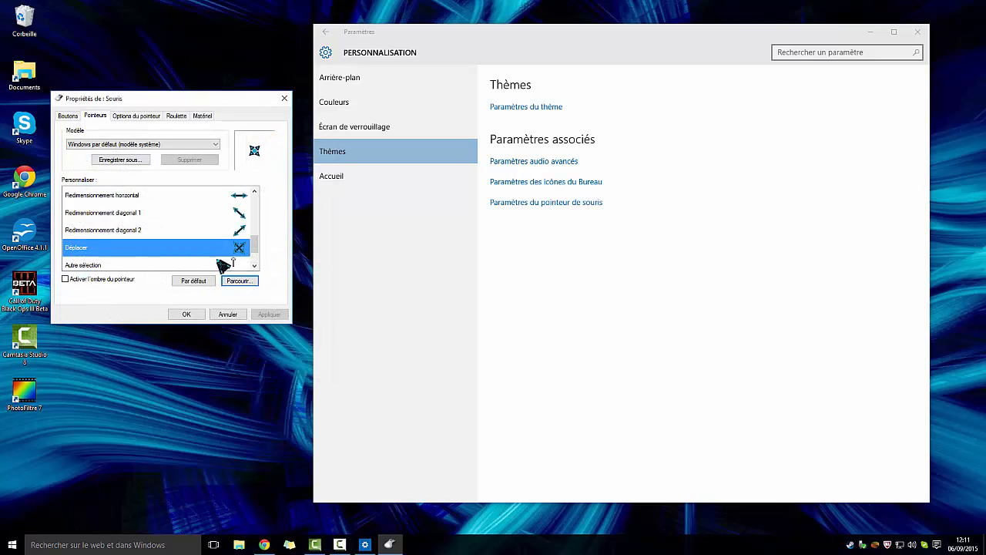
{"action": "left_click", "coordinate": [199, 317]}
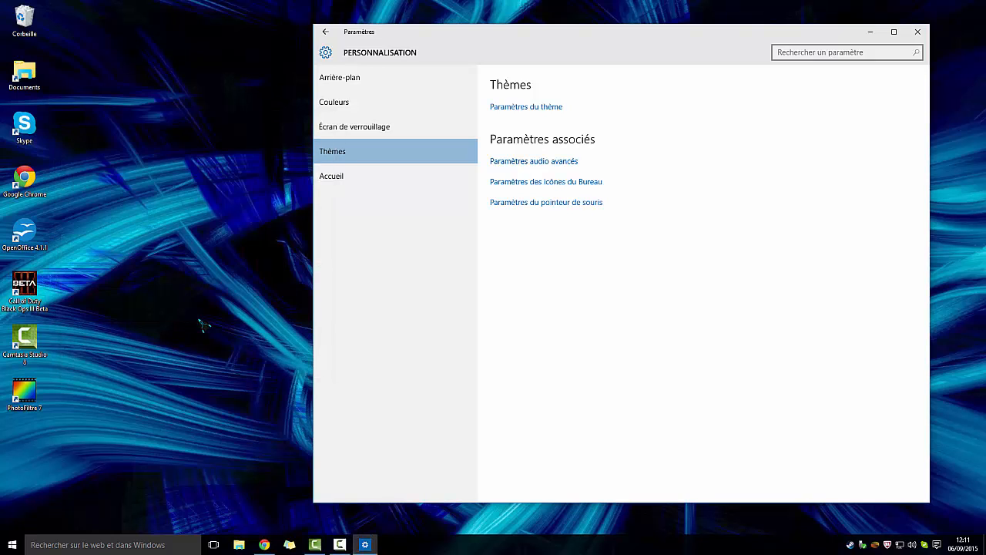
{"action": "left_click", "coordinate": [916, 31]}
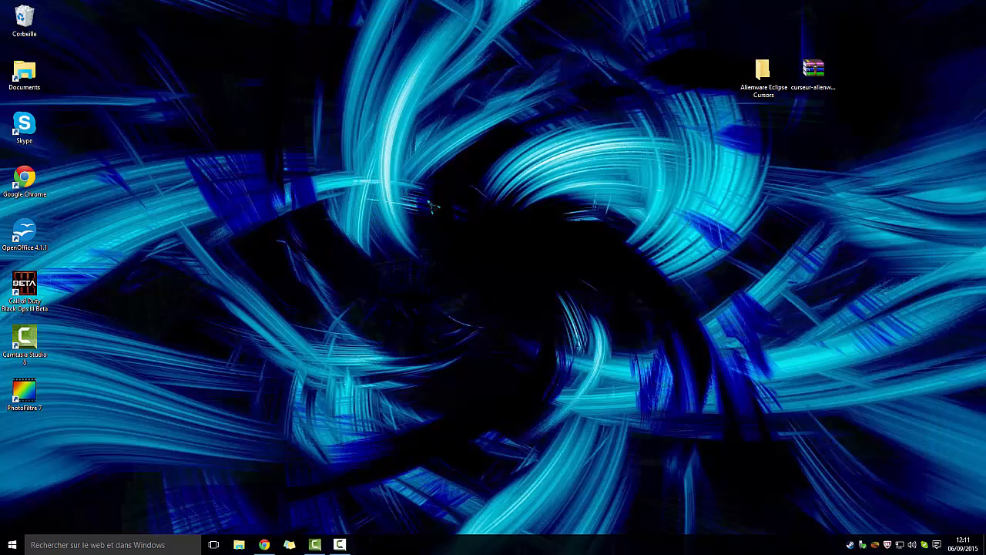
Reopen the mouse pointer settings from the Thèmes personalization page and show the Options du pointeur settings.
{"action": "right_click", "coordinate": [398, 156]}
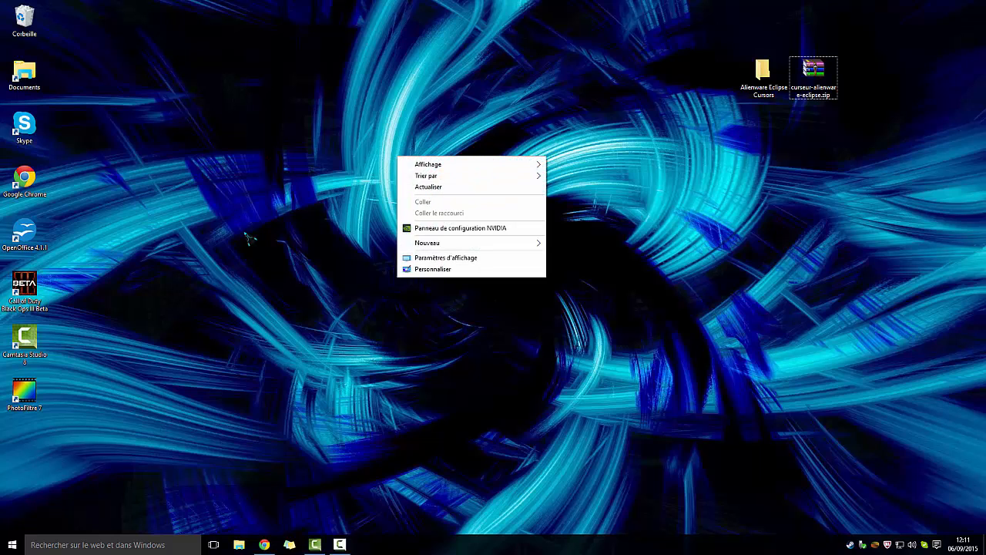
{"action": "left_click", "coordinate": [416, 269]}
{"action": "left_click", "coordinate": [368, 153]}
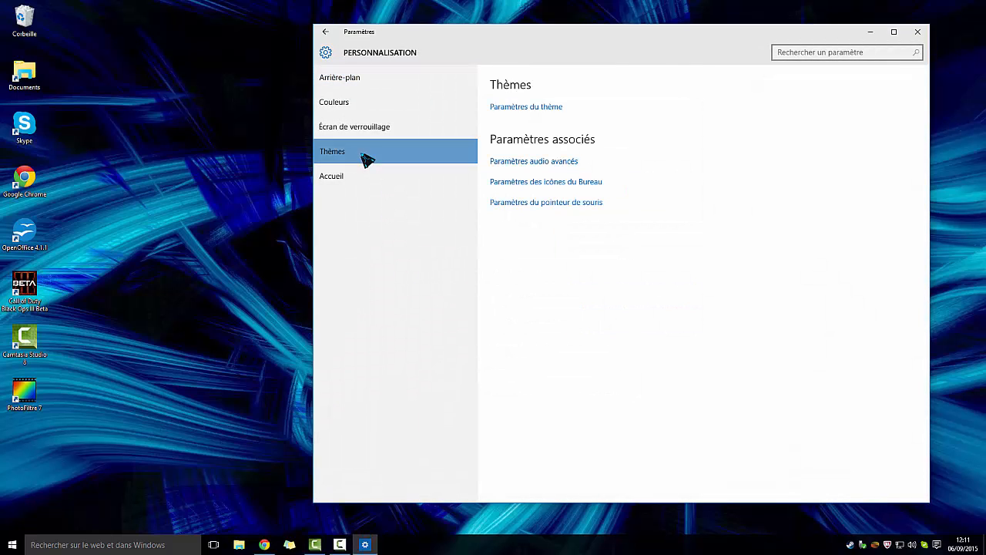
{"action": "left_click", "coordinate": [568, 203]}
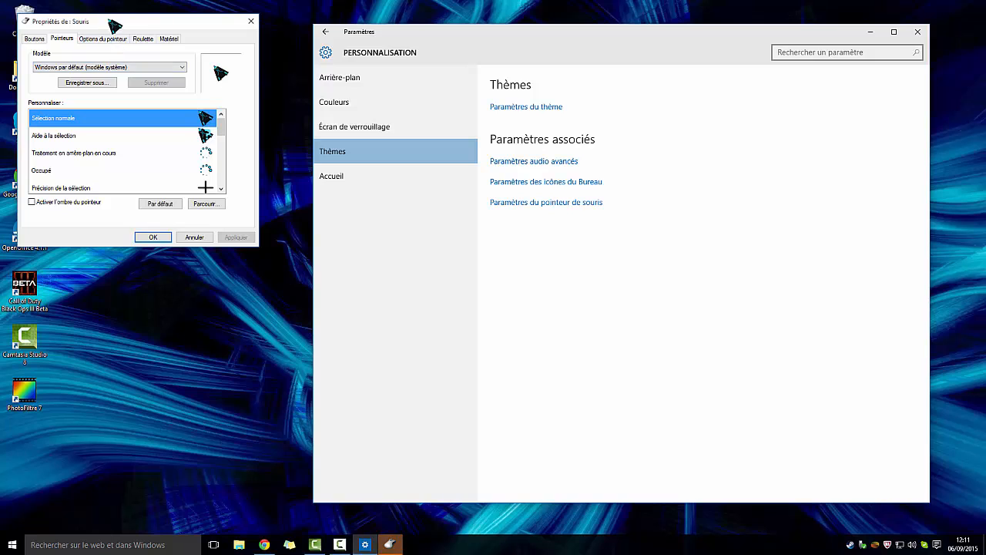
{"action": "left_click_drag", "start_coordinate": [114, 25], "coordinate": [173, 42]}
{"action": "left_click", "coordinate": [164, 56]}
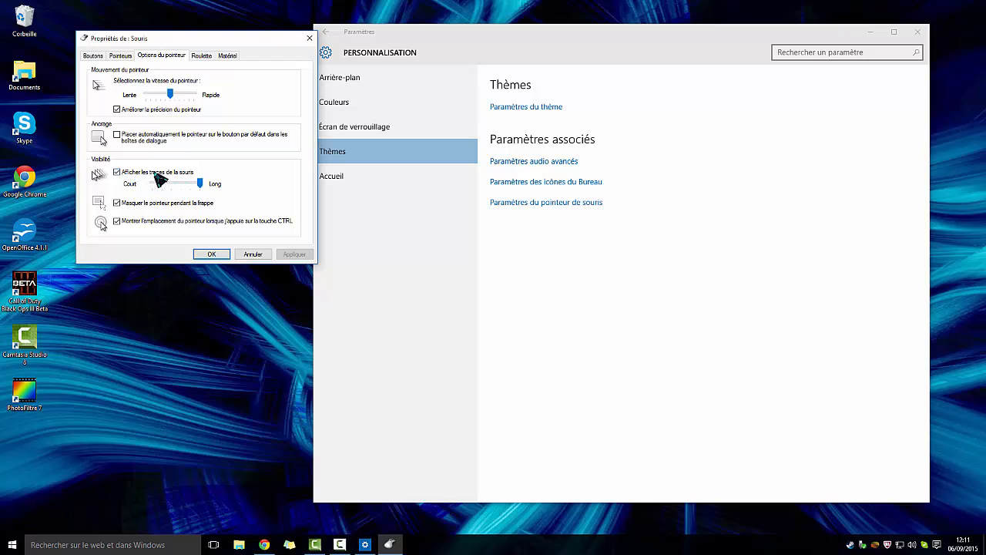
Enable Afficher les traces de la souris with the trail length at Long, apply it, and close the settings.
{"action": "left_click", "coordinate": [121, 174]}
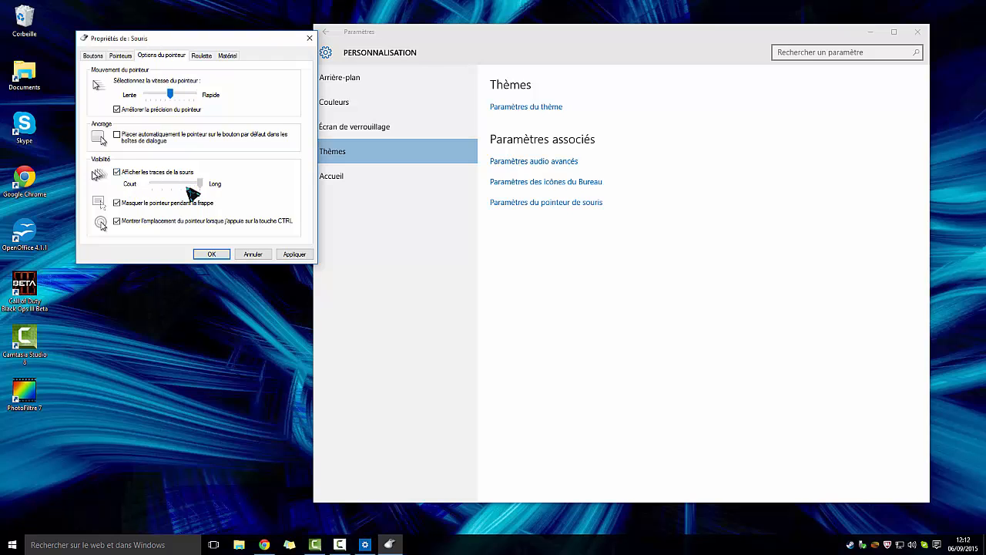
{"action": "mouse_move", "coordinate": [200, 183]}
{"action": "left_mouse_down"}
{"action": "mouse_move", "coordinate": [131, 206]}
{"action": "mouse_move", "coordinate": [181, 185]}
{"action": "left_mouse_up"}
{"action": "left_click", "coordinate": [465, 278]}
{"action": "left_click", "coordinate": [194, 186]}
{"action": "left_click", "coordinate": [294, 255]}
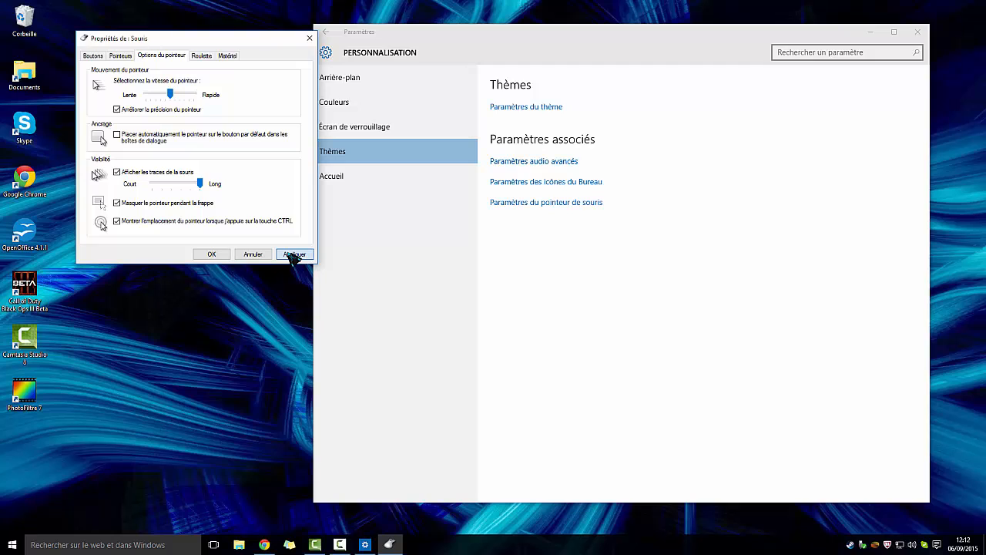
{"action": "left_click", "coordinate": [219, 253]}
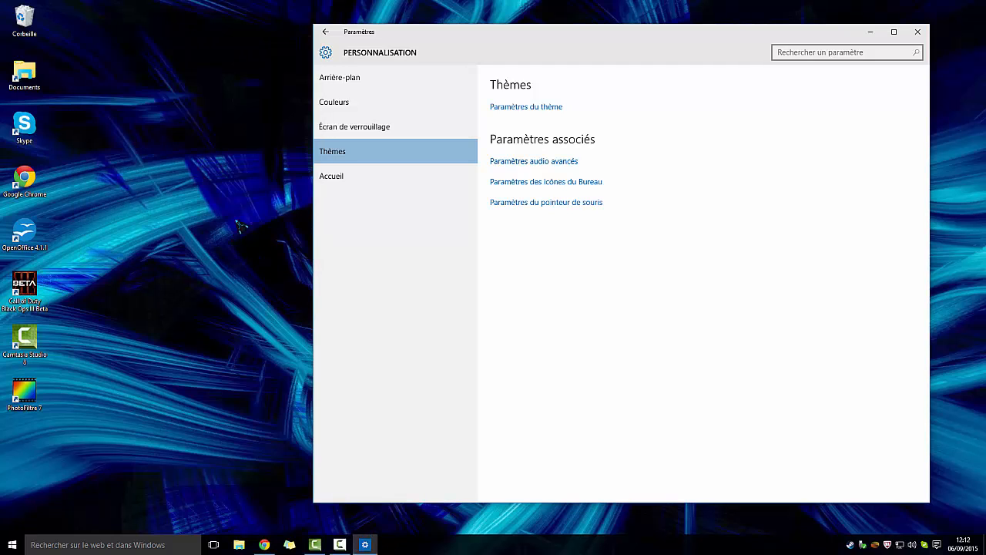
{"action": "left_click", "coordinate": [917, 31]}
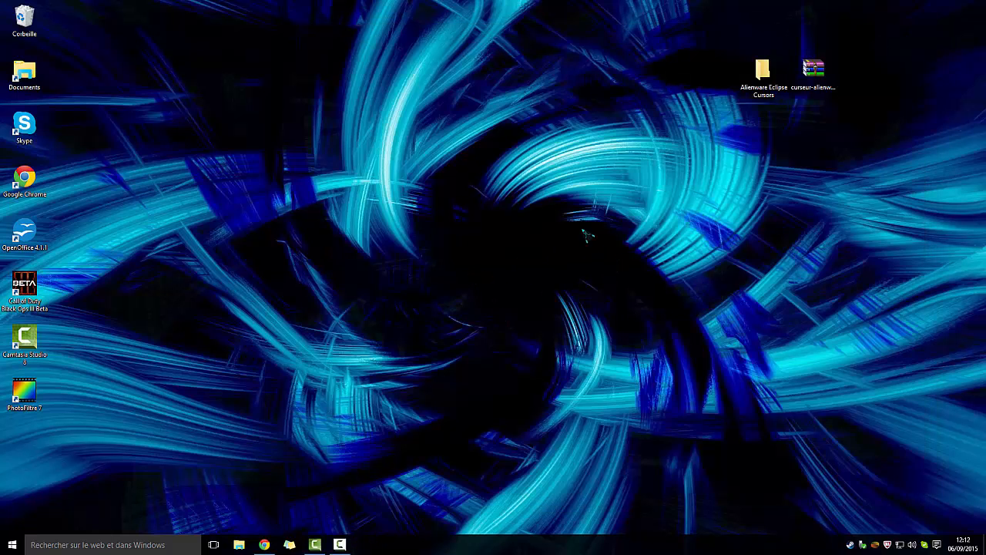
{"action": "right_click", "coordinate": [695, 283]}
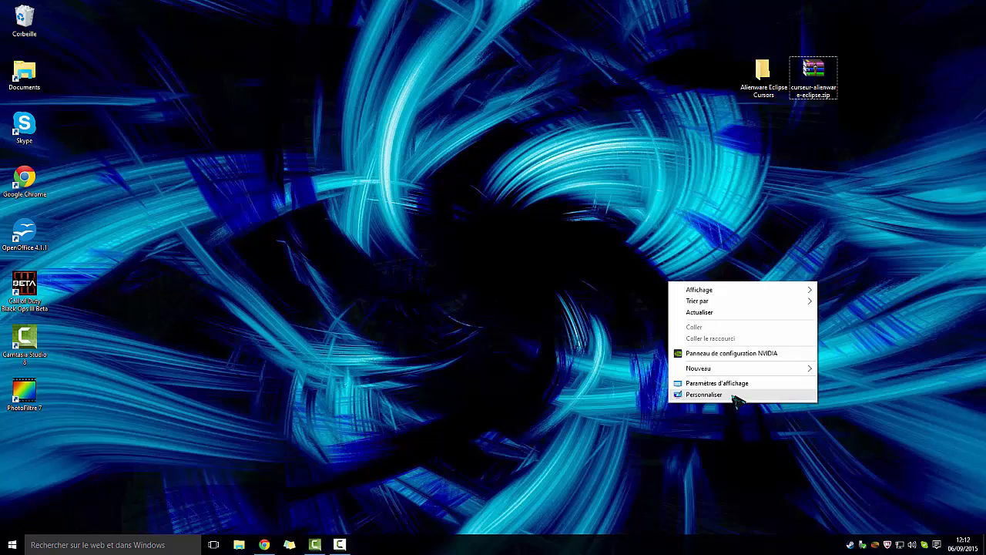
{"action": "left_click", "coordinate": [461, 321]}
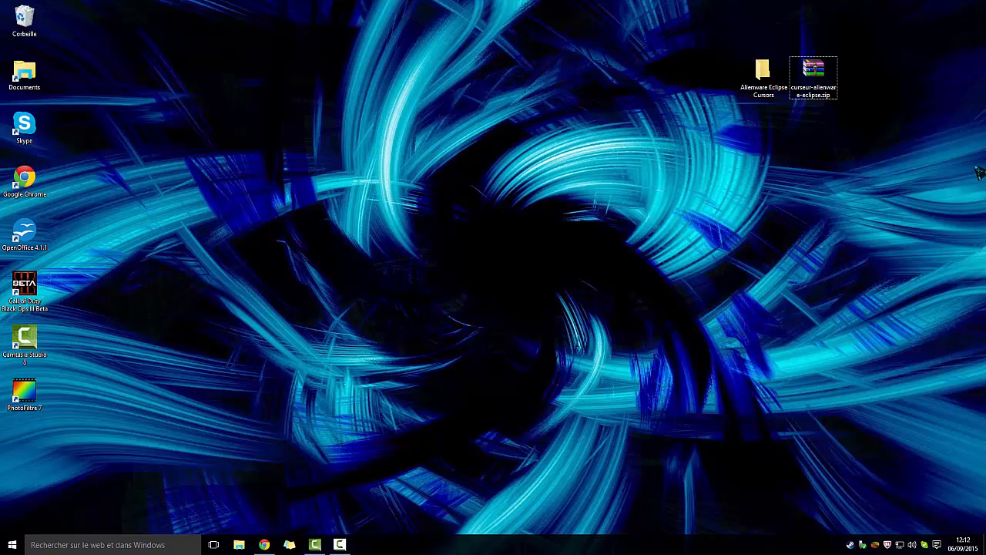
Move the Alienware Eclipse Cursors folder and the curseur-alienware-eclipse.zip archive together beside the column of desktop shortcuts.
{"action": "left_click_drag", "start_coordinate": [976, 275], "coordinate": [694, 61]}
{"action": "left_click_drag", "start_coordinate": [814, 73], "coordinate": [222, 73]}
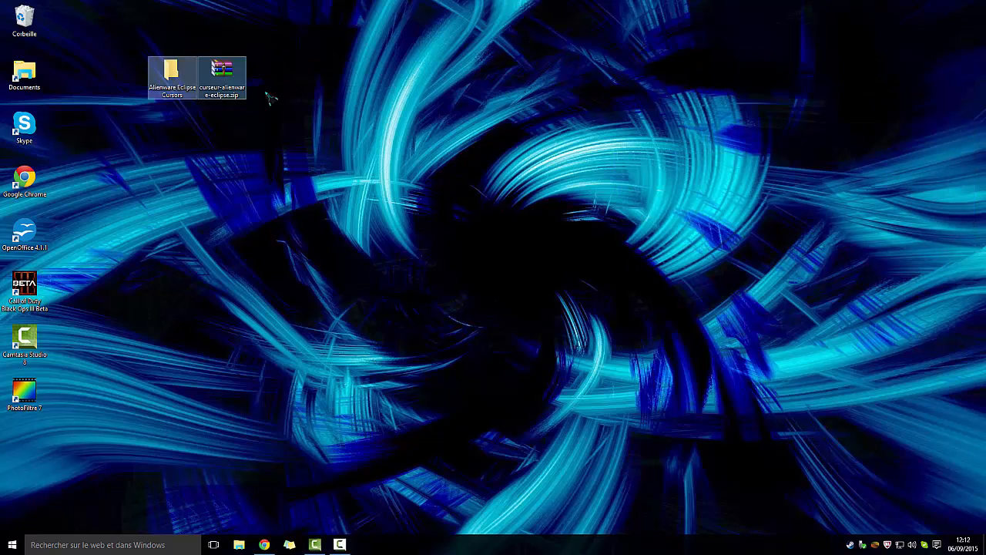
{"action": "left_click", "coordinate": [614, 219]}
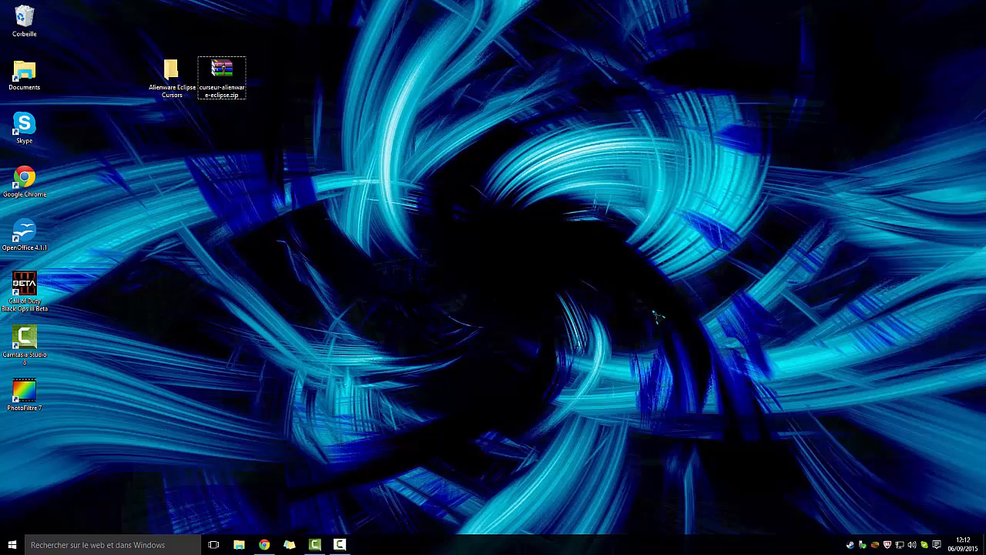